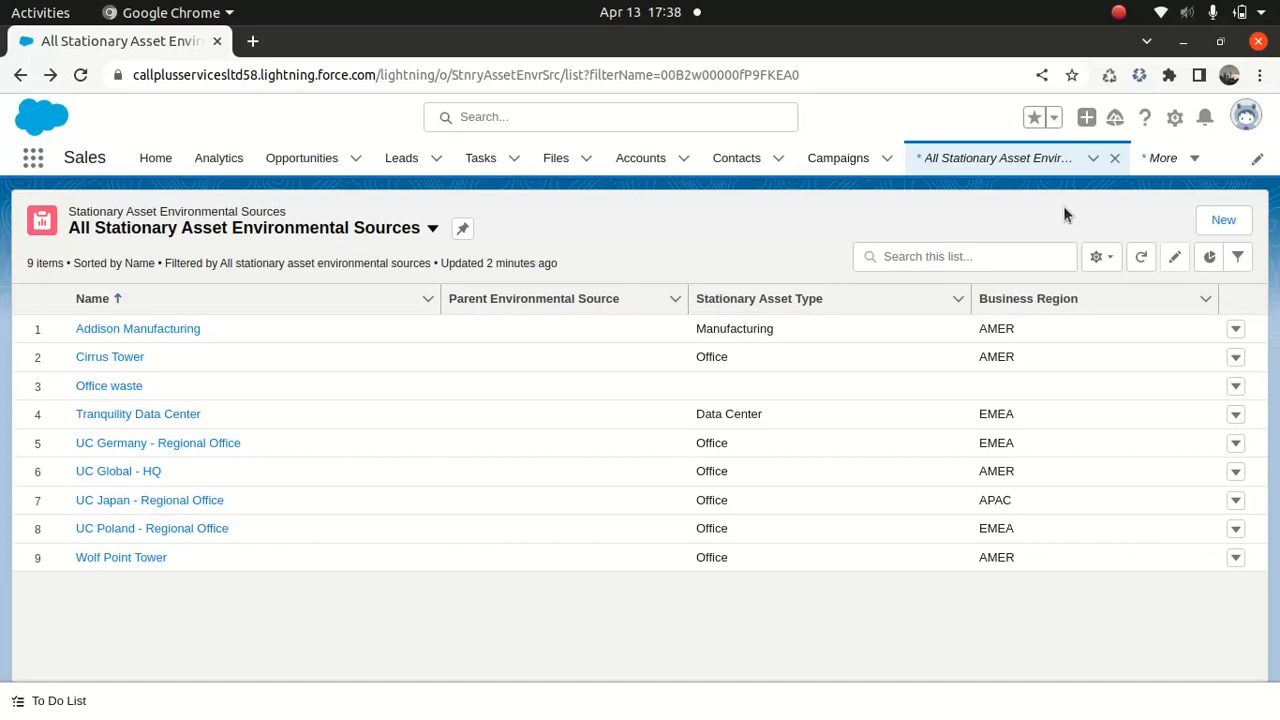
# - View the details of the Addison Manufacturing environmental source, and return to the list of all stationary asset environmental sources
pyautogui.click(183, 331)
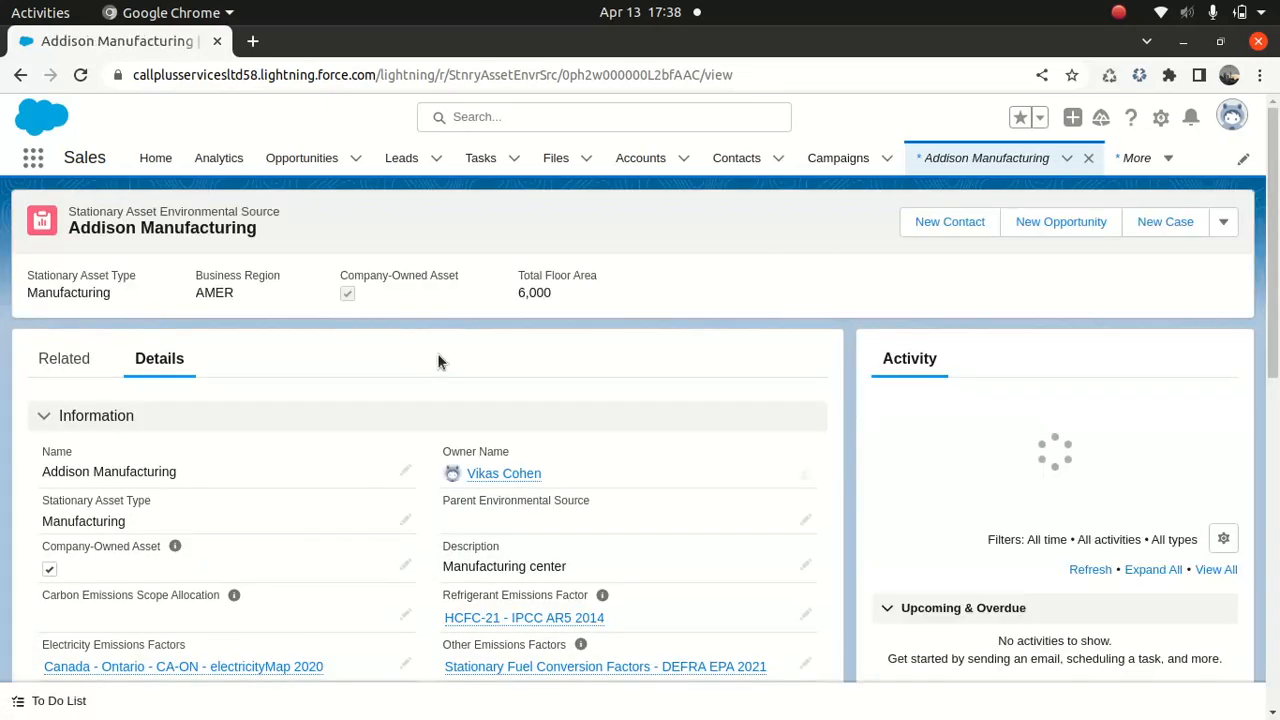
pyautogui.scroll(-1, 441, 360)
pyautogui.scroll(-1, 441, 360)
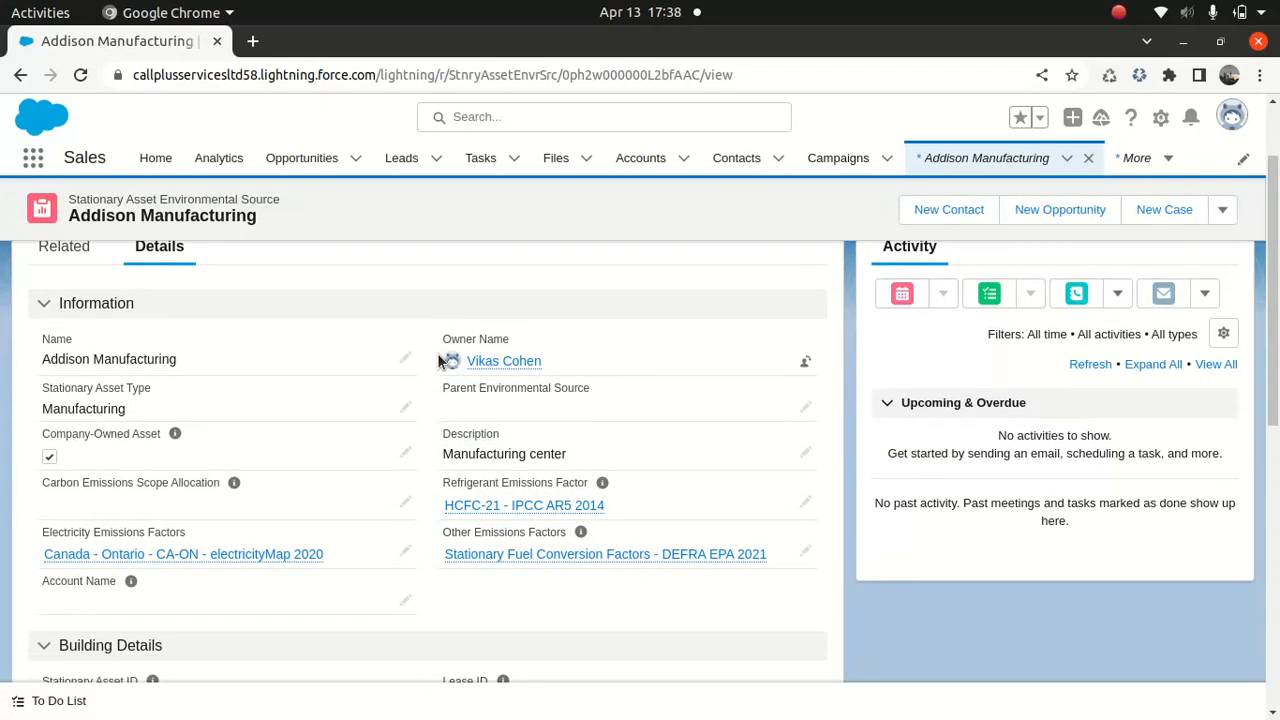
pyautogui.click(18, 77)
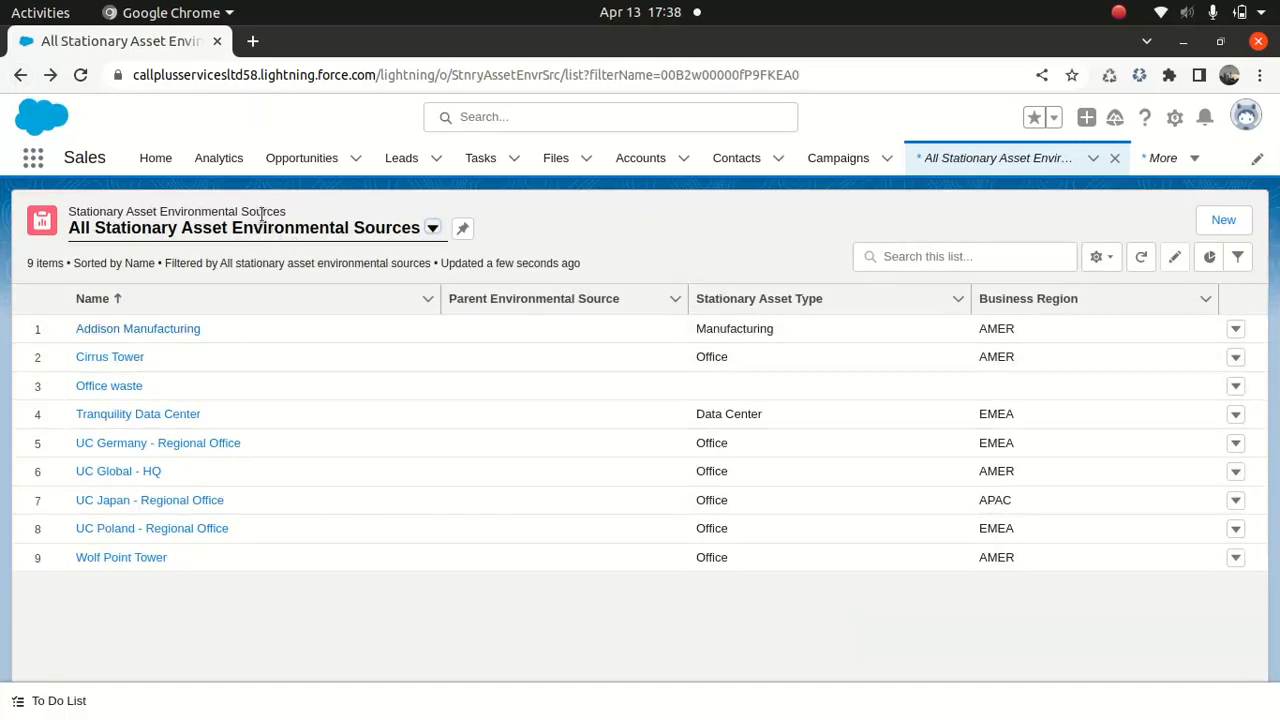
# - Switch to the Recently Viewed list and look over the Office waste and Addison Manufacturing records
pyautogui.click(433, 228)
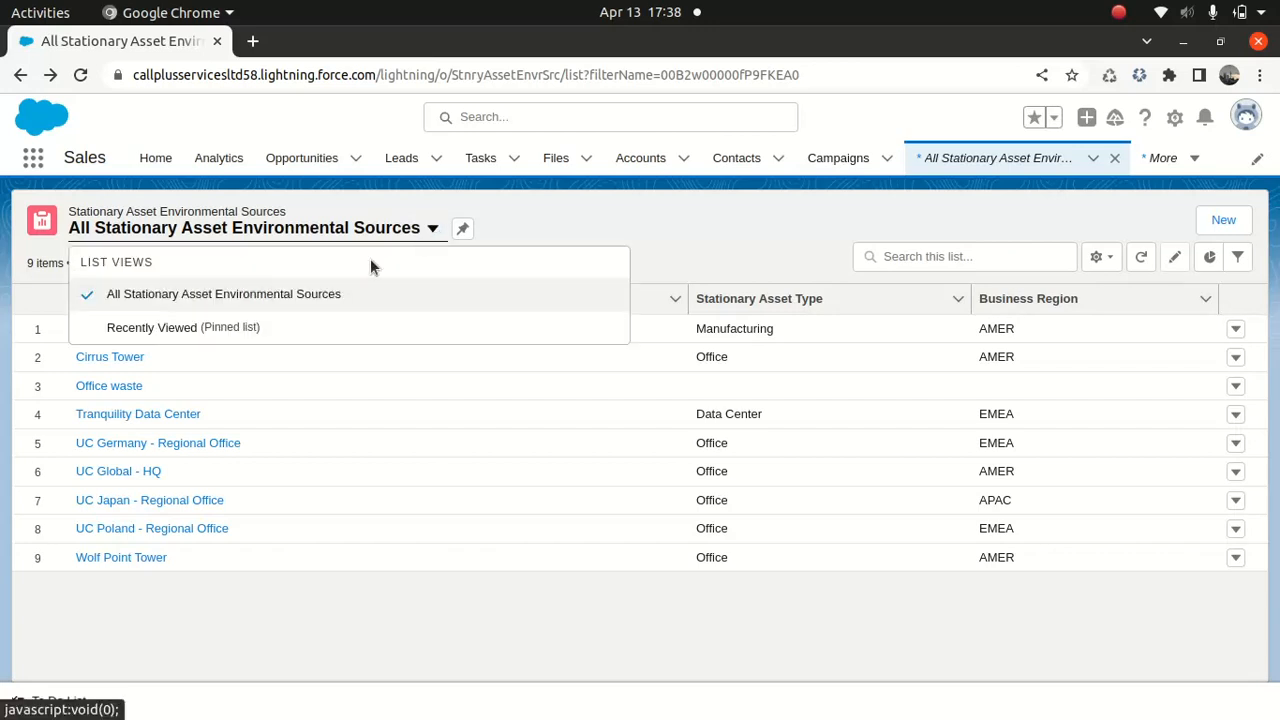
pyautogui.click(243, 328)
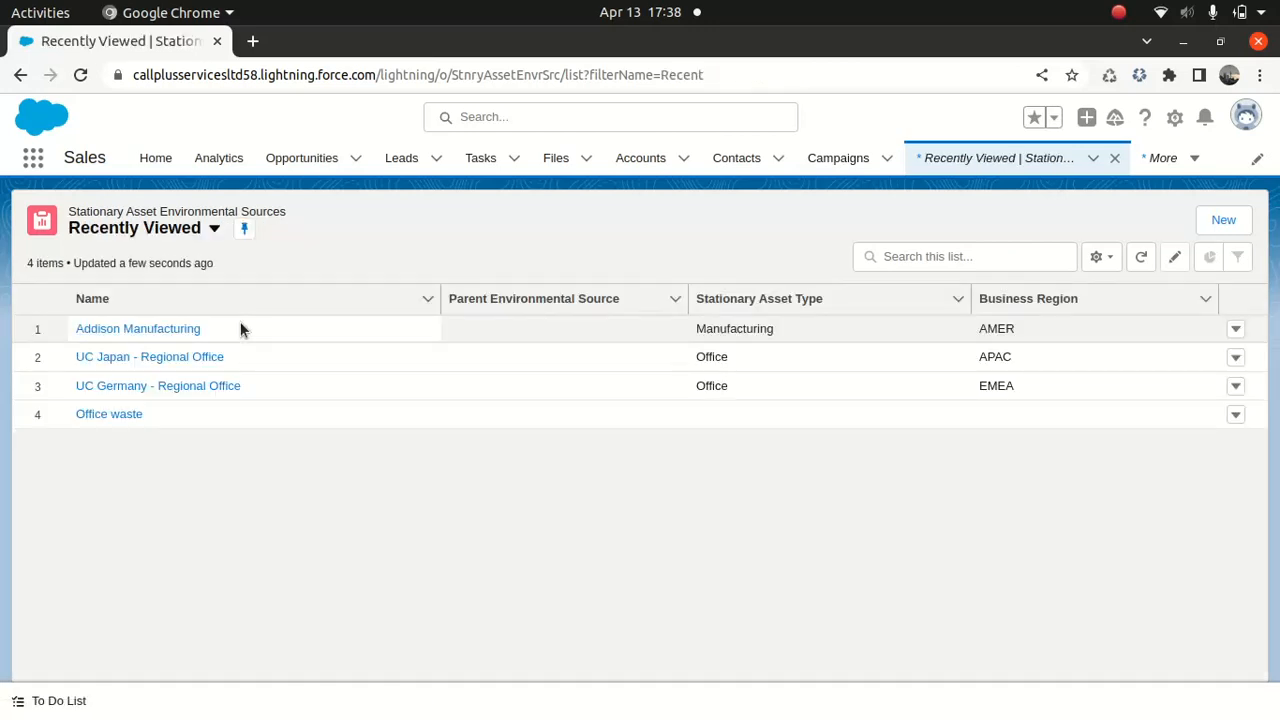
pyautogui.click(118, 413)
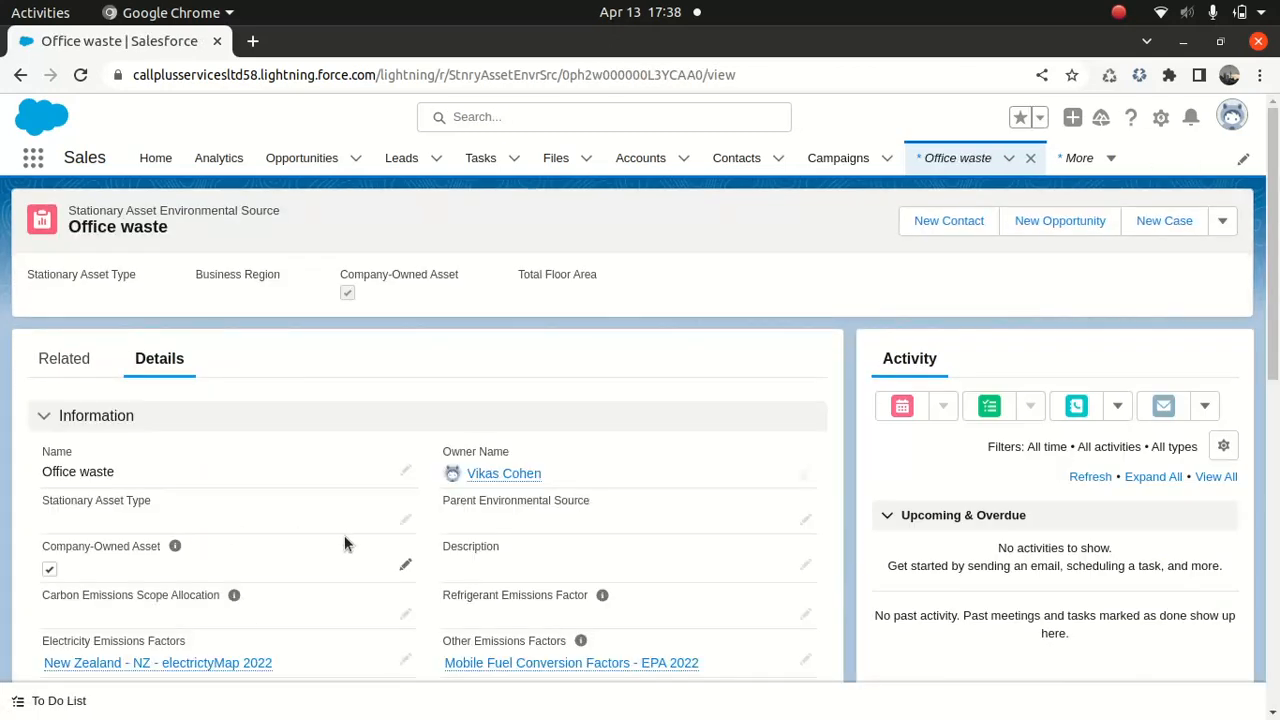
pyautogui.click(19, 74)
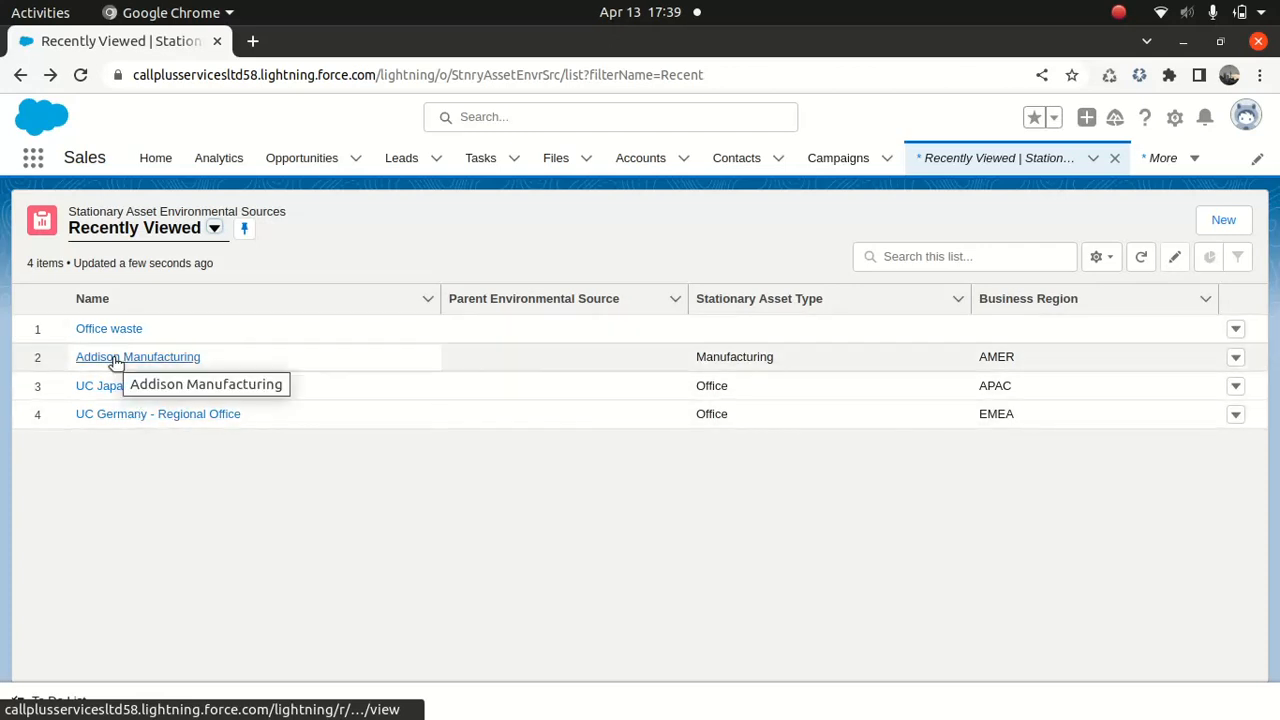
pyautogui.click(113, 357)
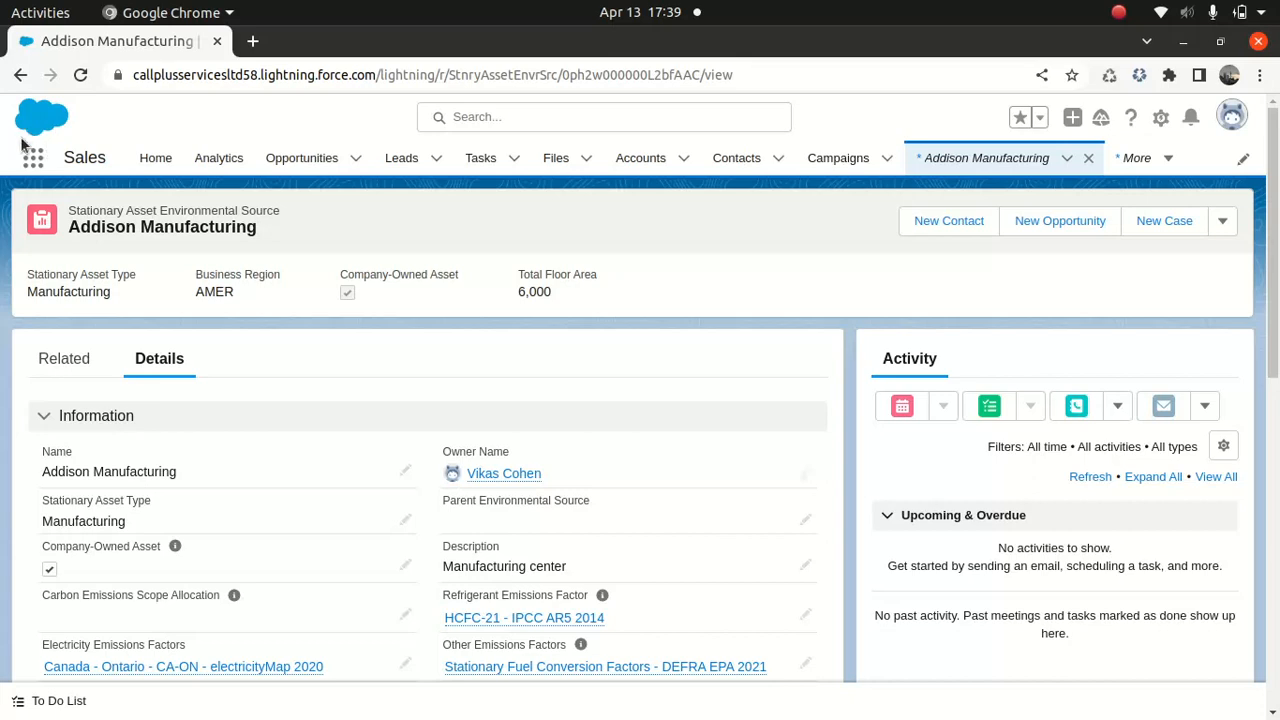
pyautogui.click(20, 75)
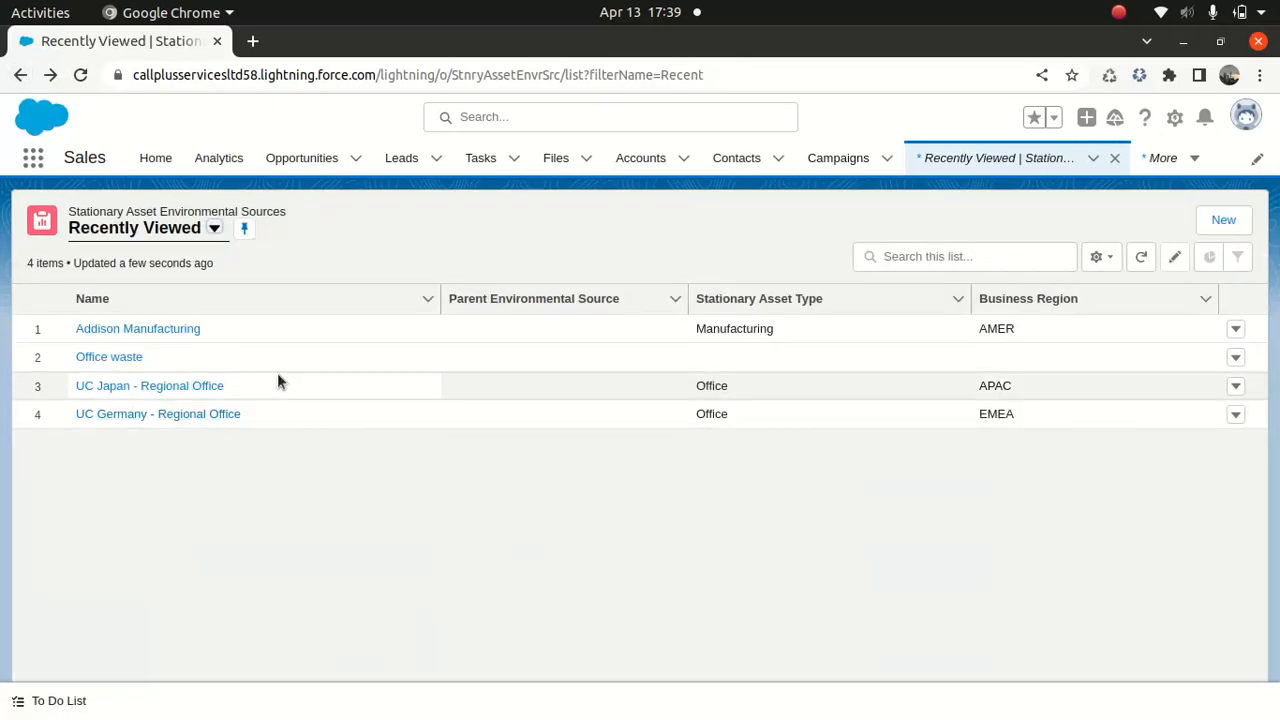
# - Open the UC Japan - Regional Office record for editing and read the help for its Carbon Emissions Scope Allocation field
pyautogui.click(174, 394)
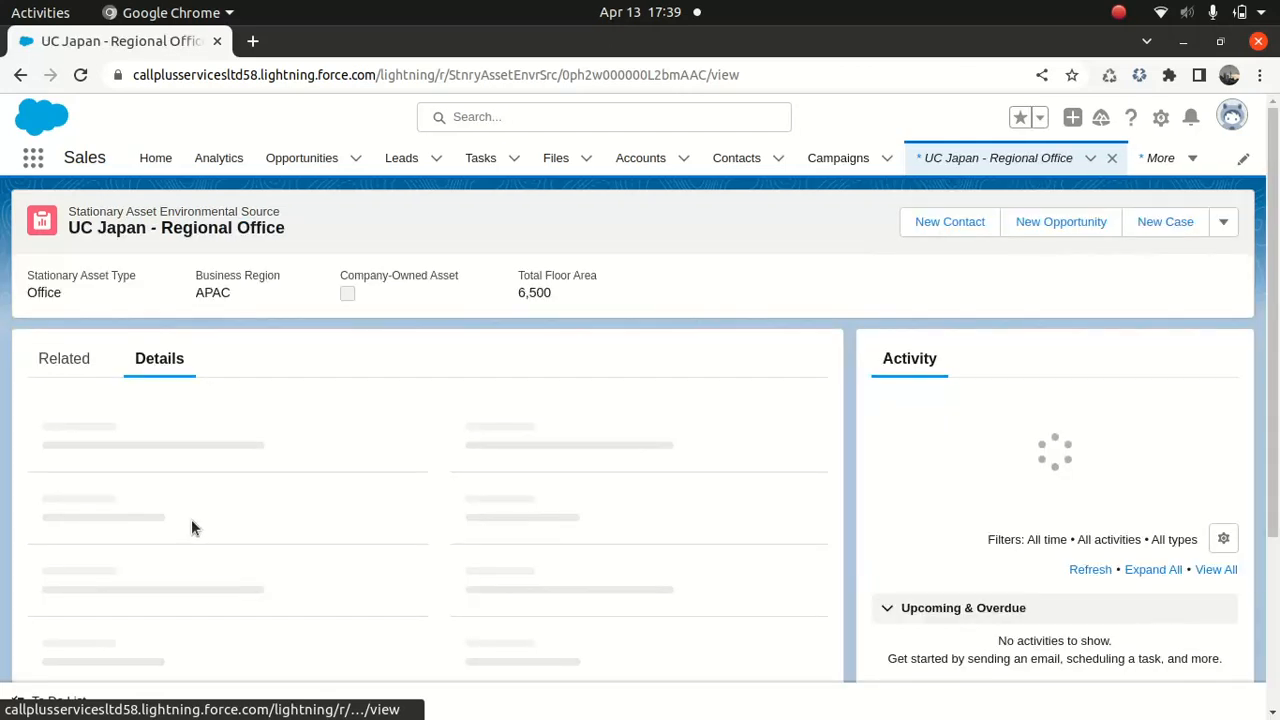
pyautogui.scroll(-1, 191, 519)
pyautogui.scroll(-1, 191, 519)
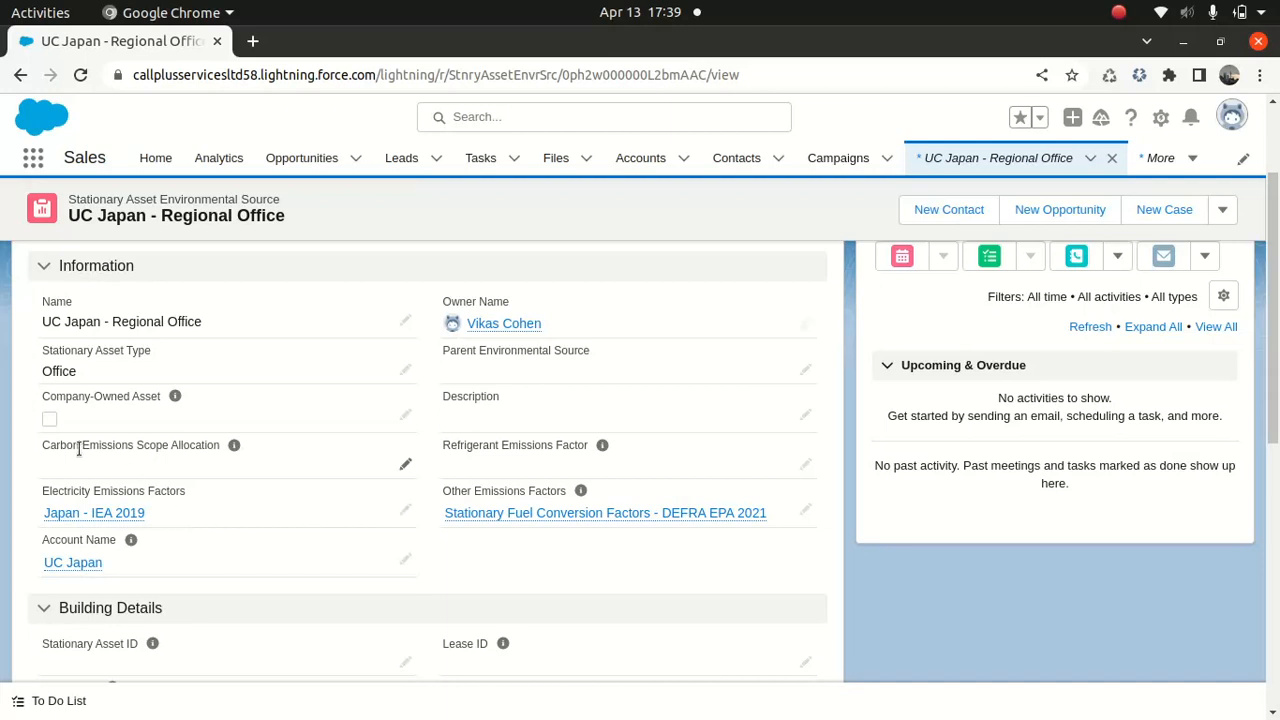
pyautogui.moveTo(234, 447)
pyautogui.click(405, 464)
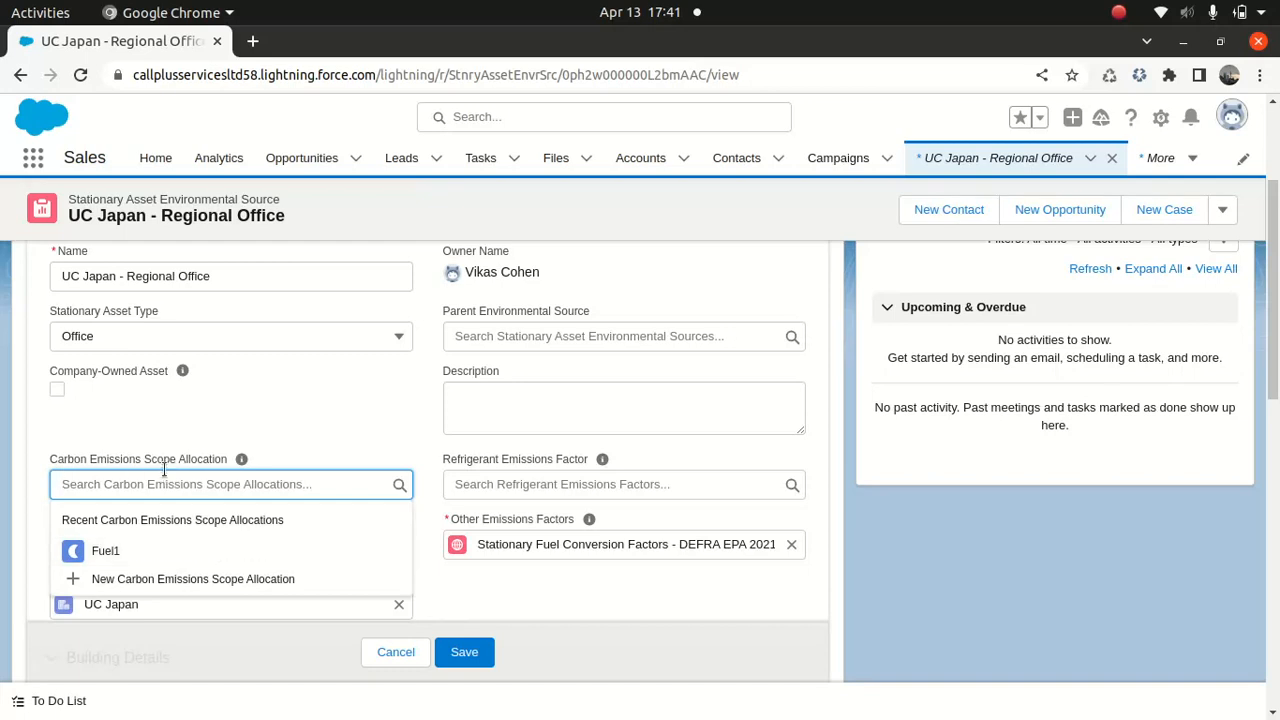
pyautogui.moveTo(243, 460)
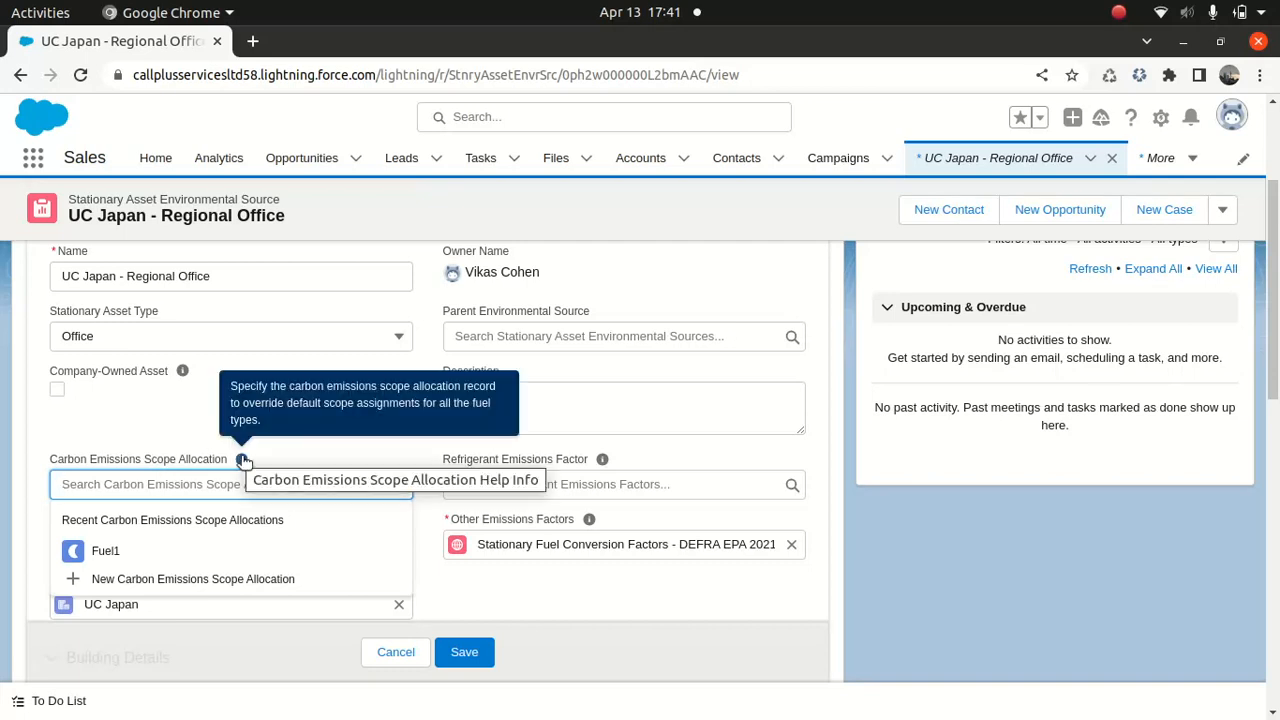
pyautogui.click(173, 413)
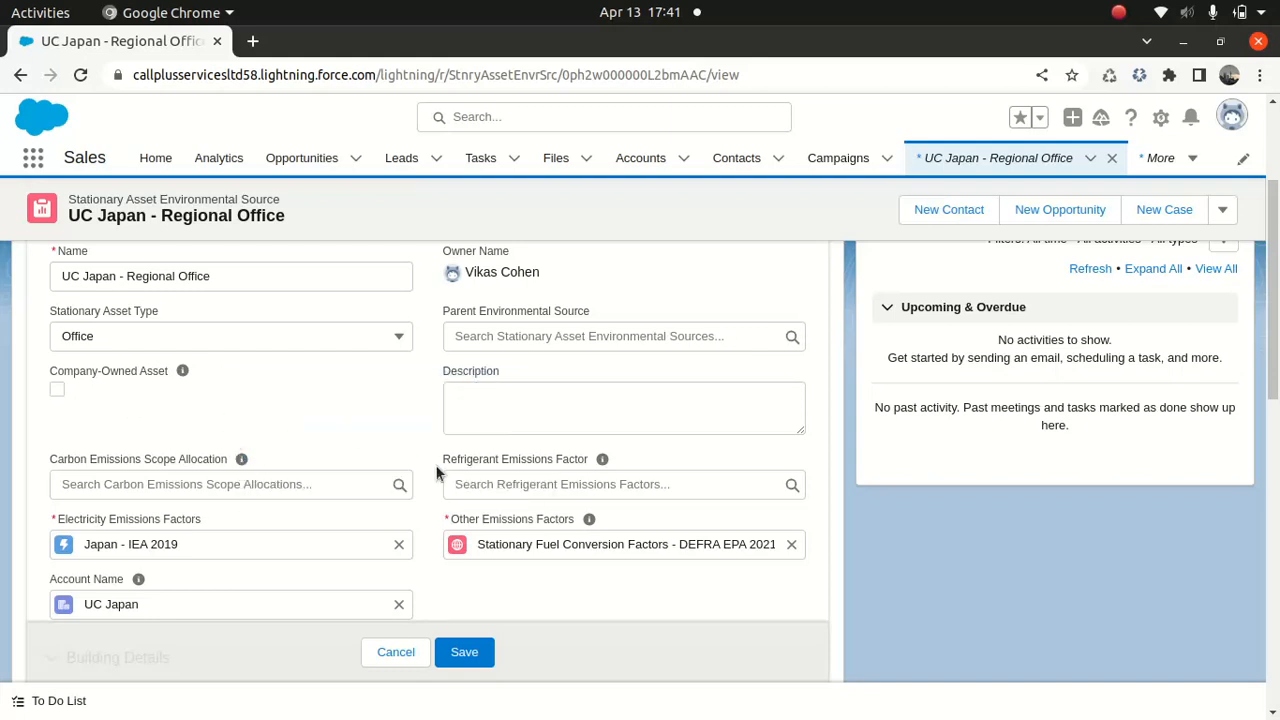
# - Read the Refrigerant Emissions Factor help and set that field to Halon-1201 - IPCC AR5 2014
pyautogui.moveTo(601, 460)
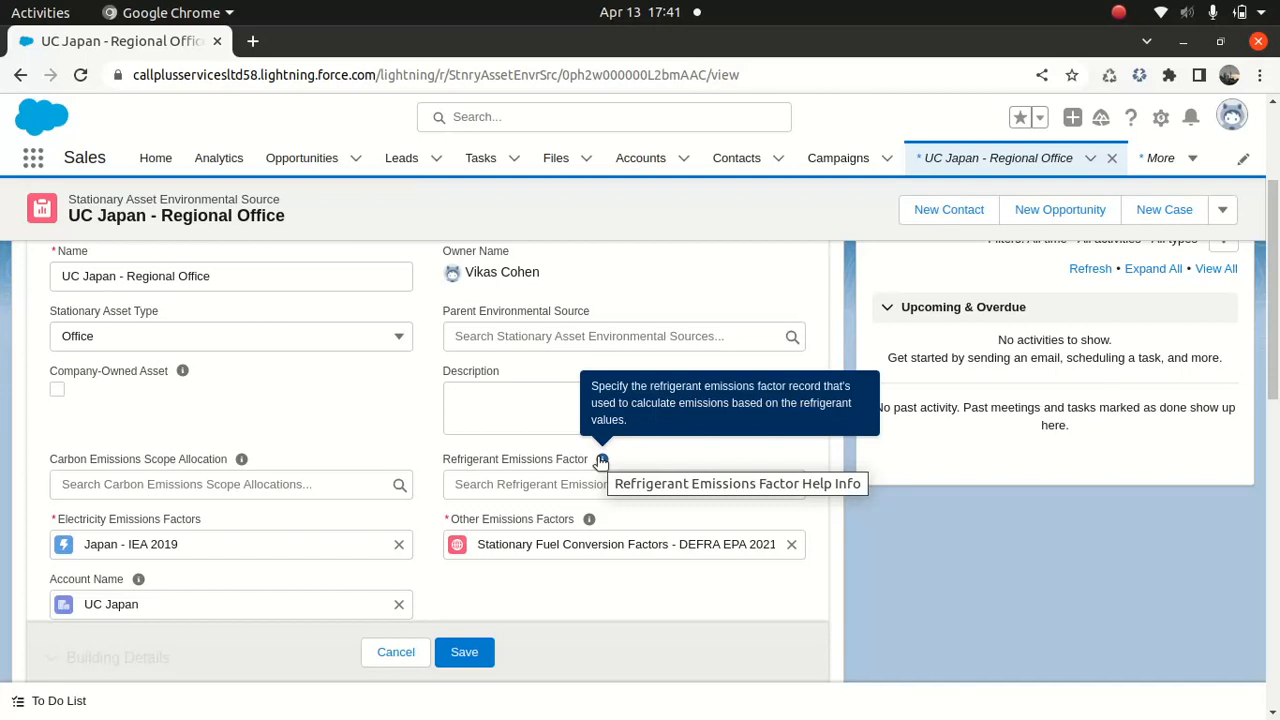
pyautogui.click(562, 483)
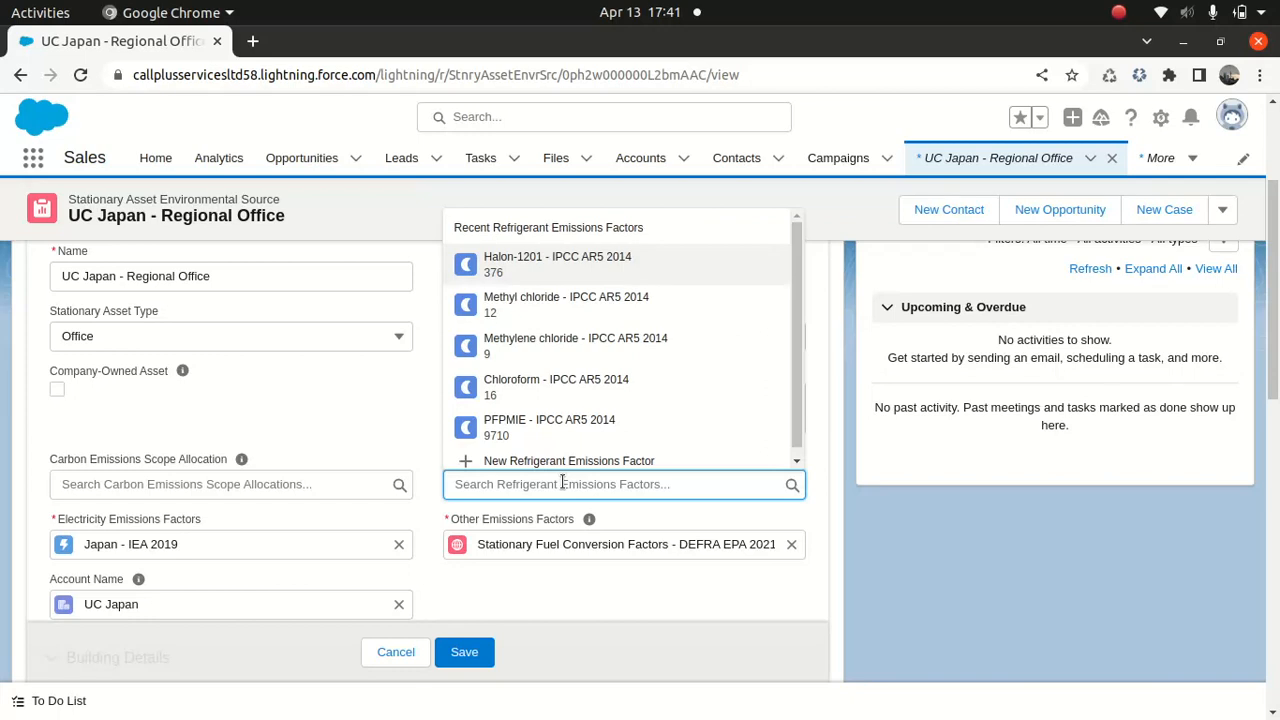
pyautogui.click(550, 256)
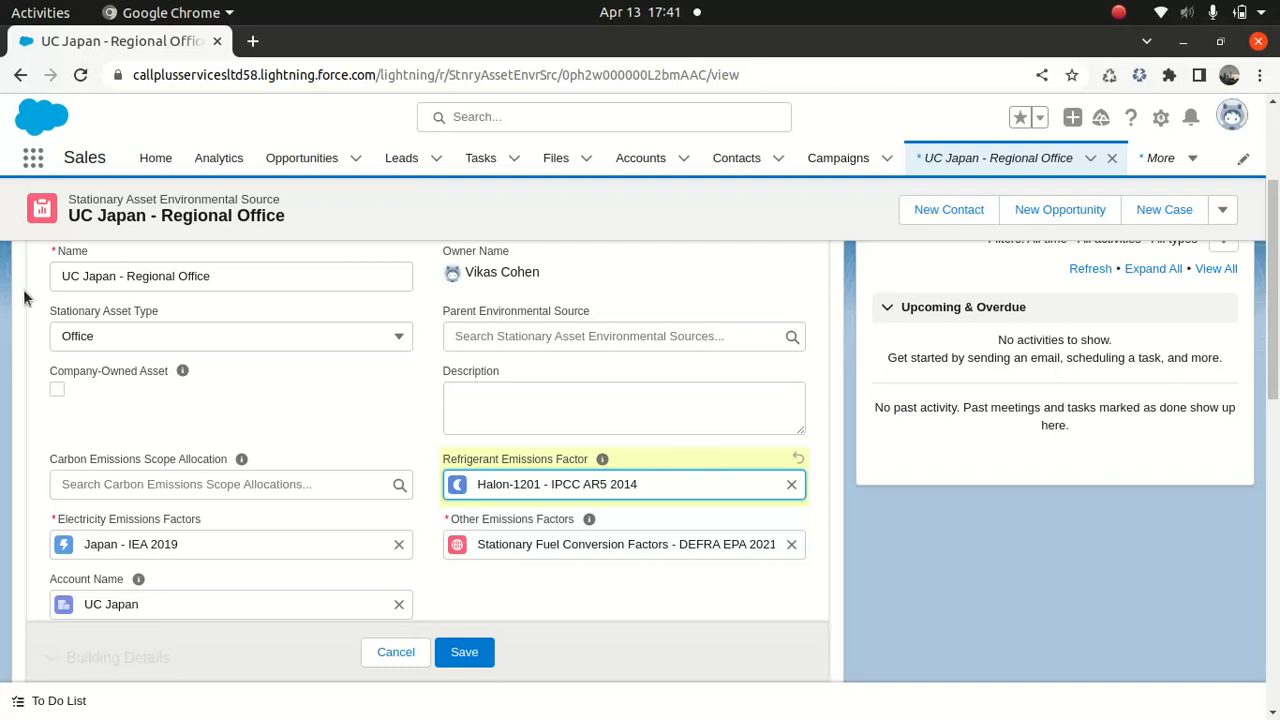
# - Search the available items for "ref" and open the Refrigerant Emissions Factors list in a separate browser tab
pyautogui.click(33, 160)
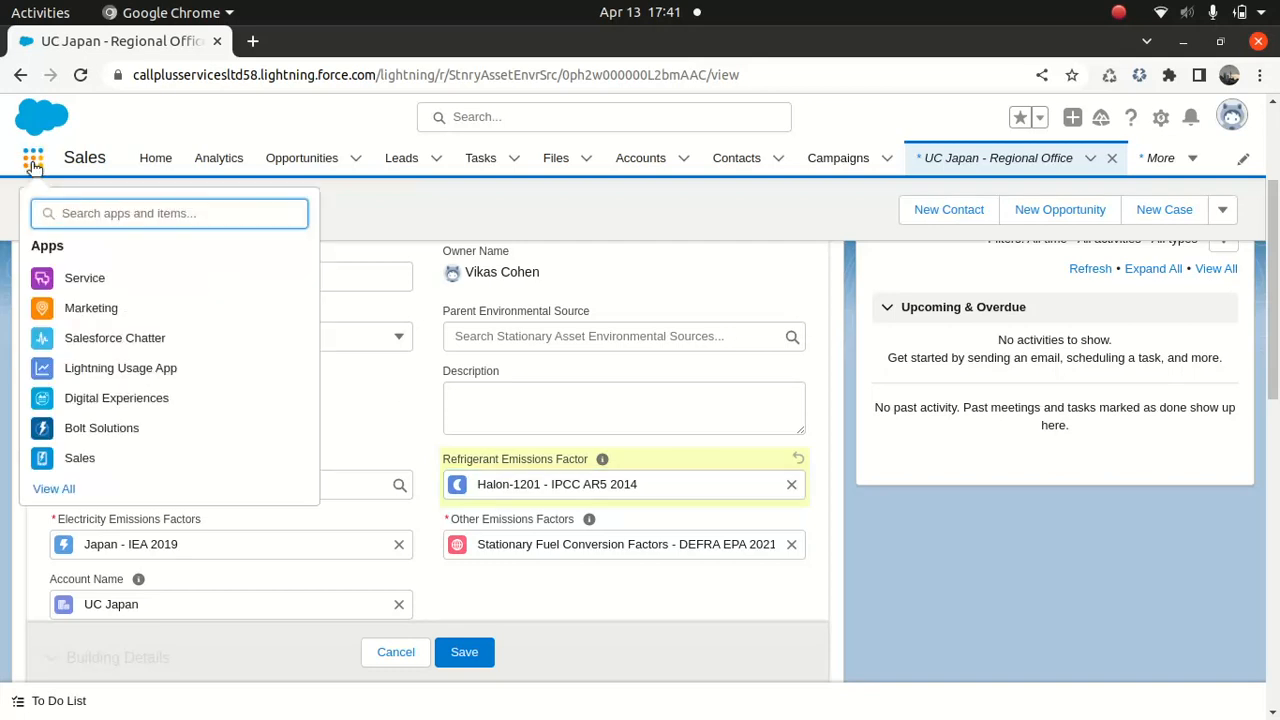
pyautogui.write('ref')
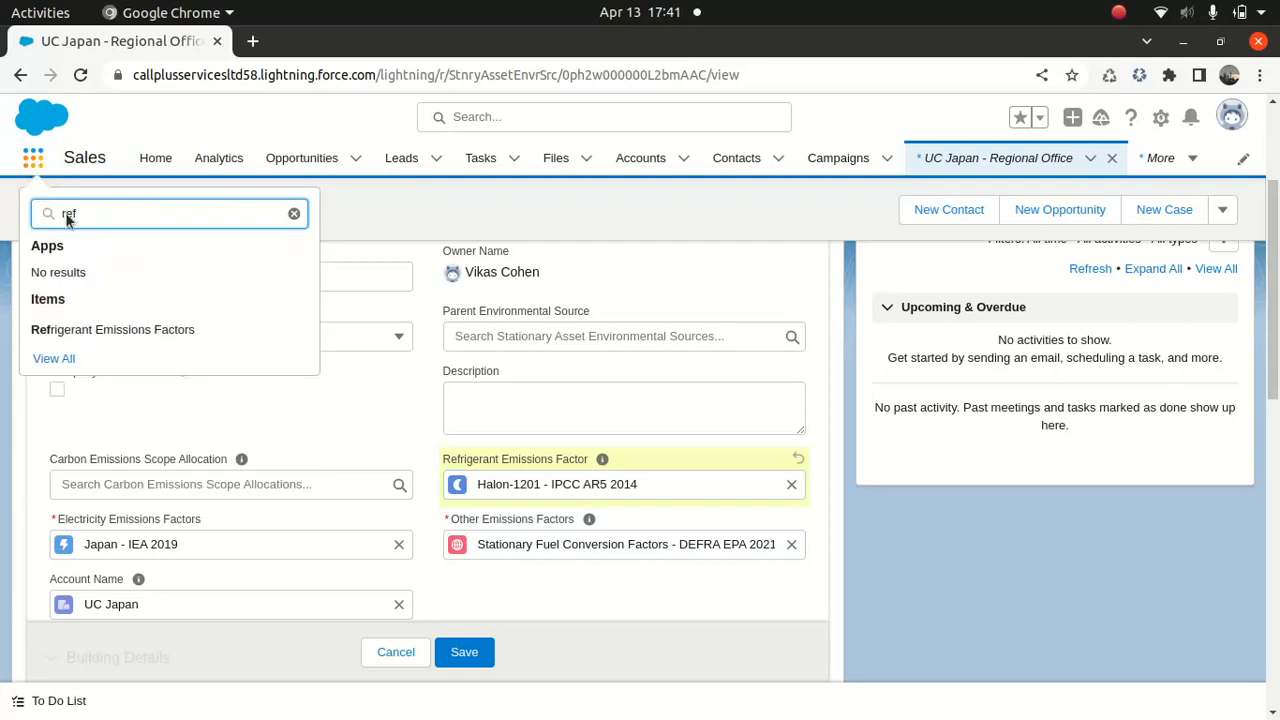
pyautogui.rightClick(138, 331)
pyautogui.click(188, 344)
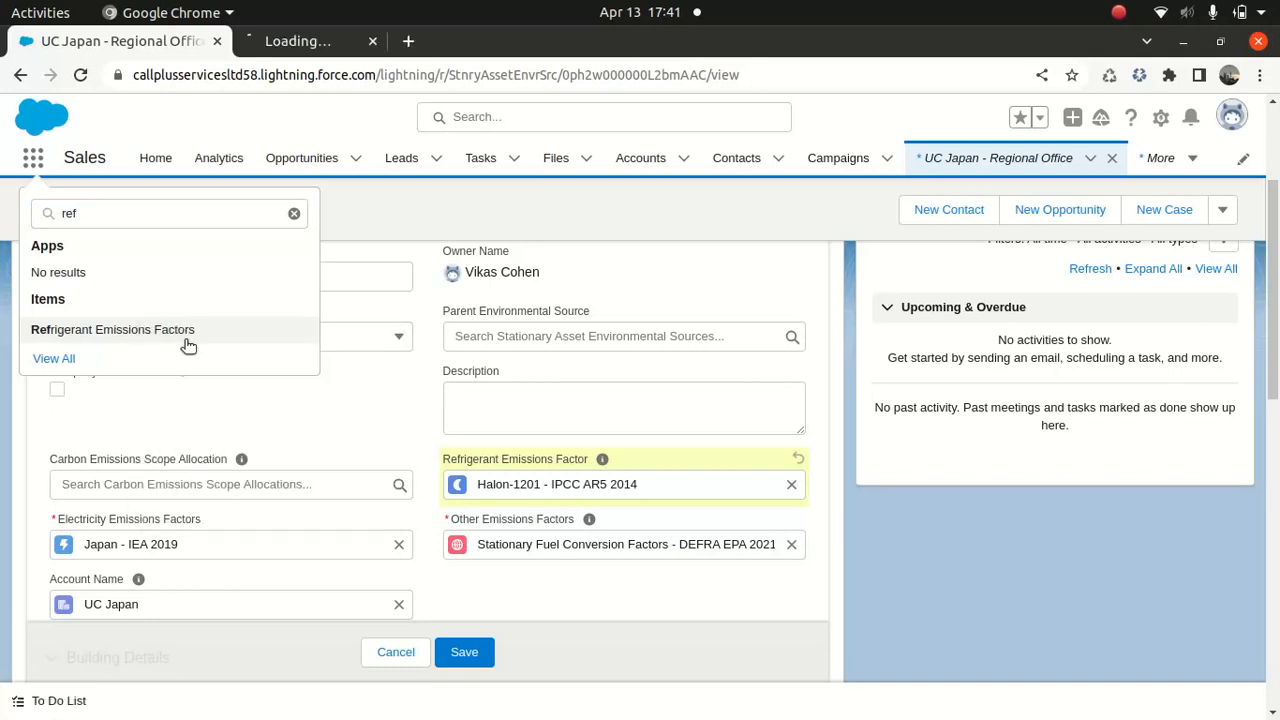
pyautogui.click(335, 50)
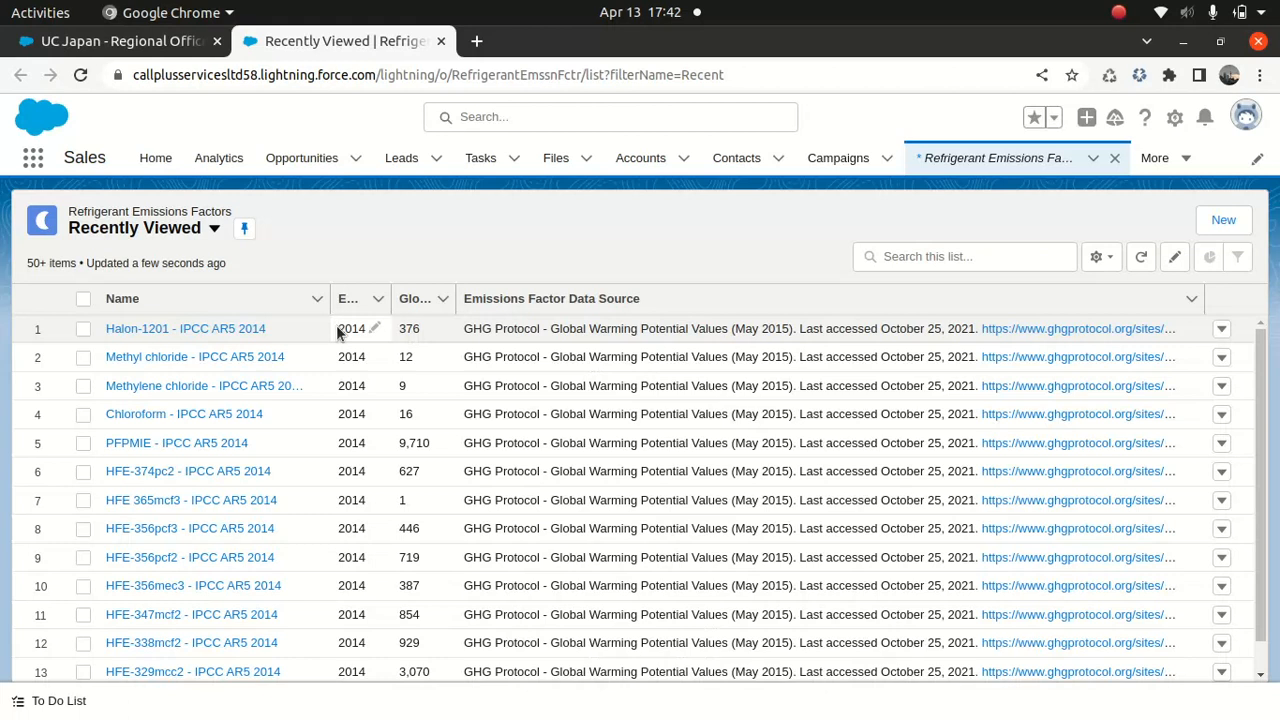
# - Open the Halon-1201 - IPCC AR5 2014 factor and examine its data source and Global Warming Potential
pyautogui.click(160, 331)
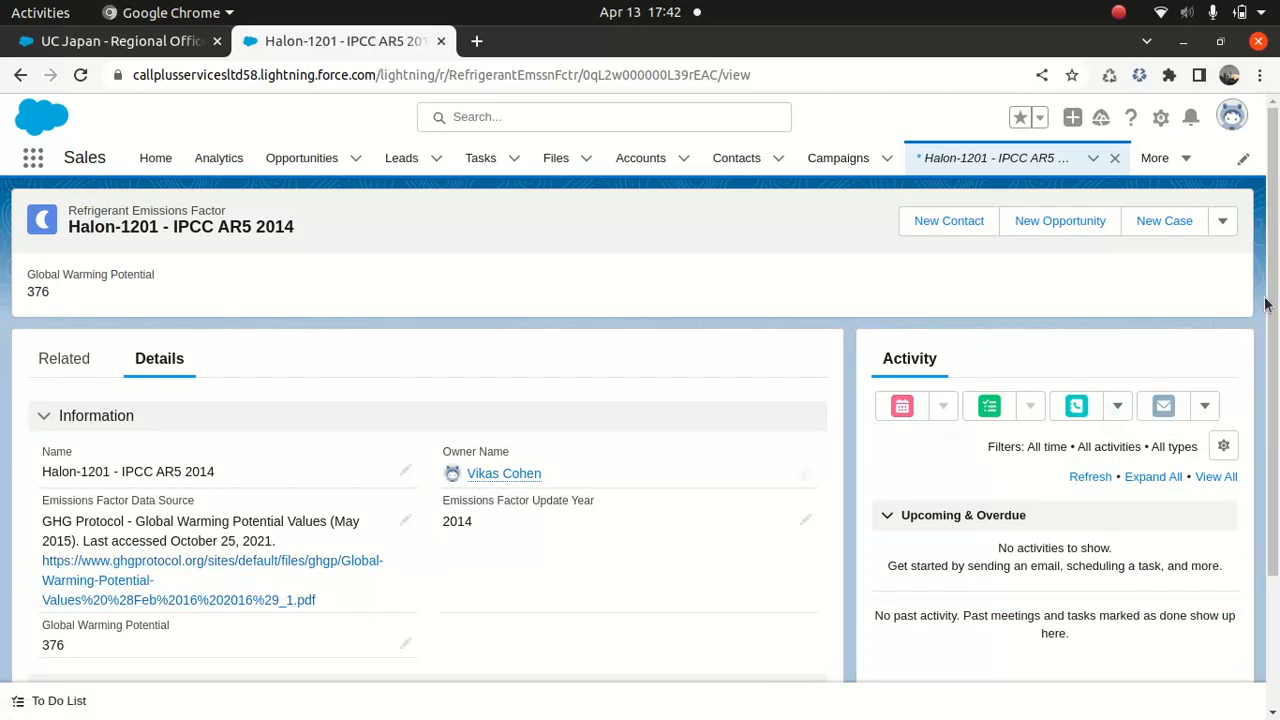
pyautogui.scroll(-2, 1265, 297)
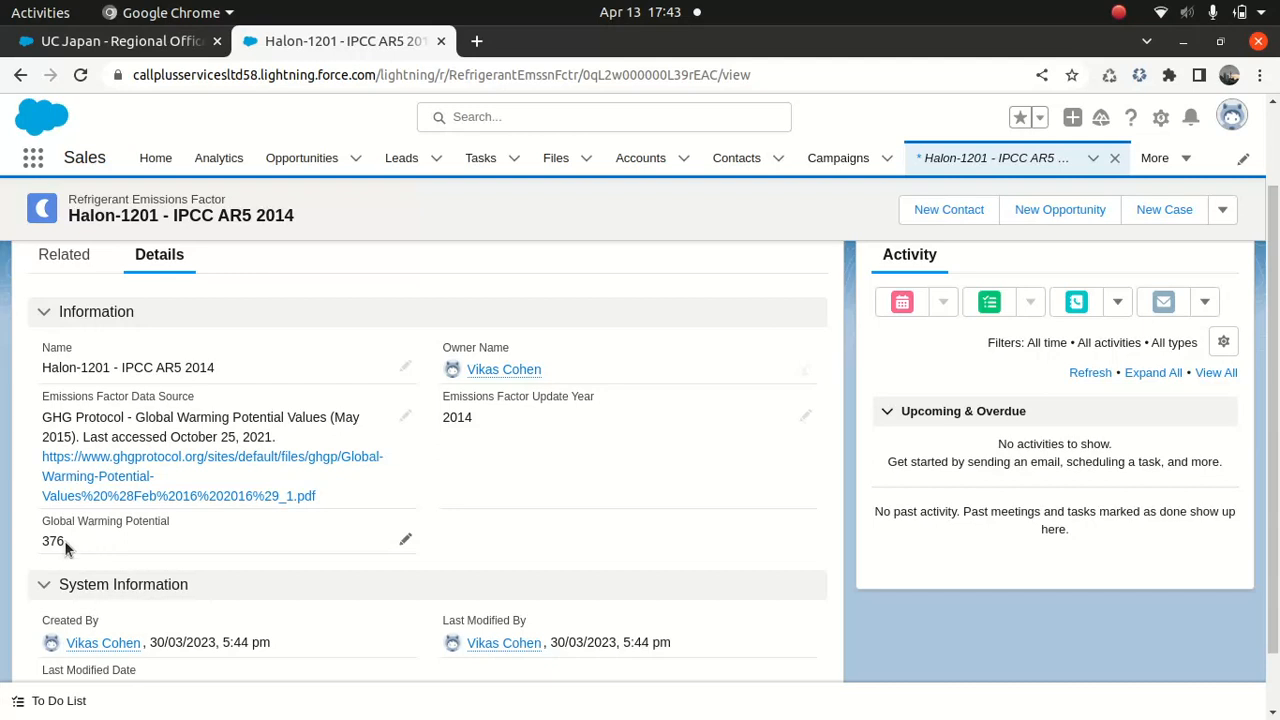
pyautogui.moveTo(74, 541); pyautogui.dragTo(45, 541)
# - Check the UC Japan record's Electricity Emissions Factors field, and open the Electricity Emissions Factor Sets list in the other browser tab
pyautogui.click(157, 44)
pyautogui.click(412, 400)
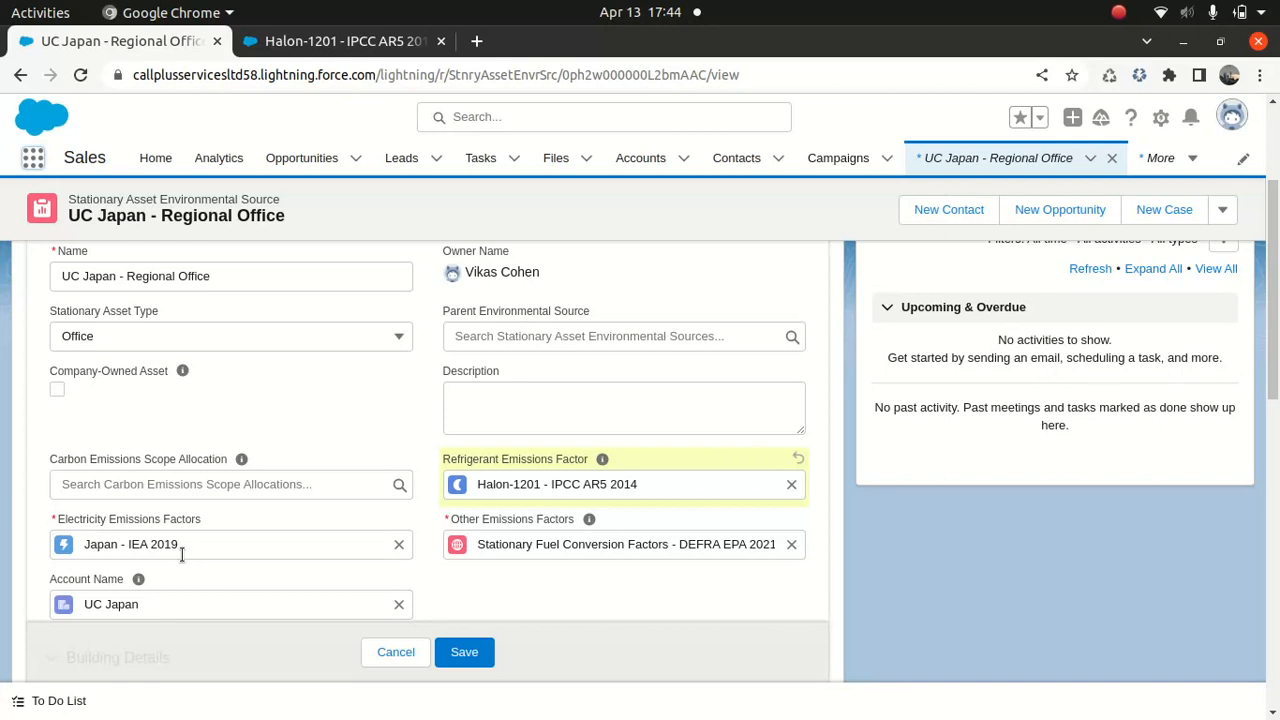
pyautogui.click(338, 38)
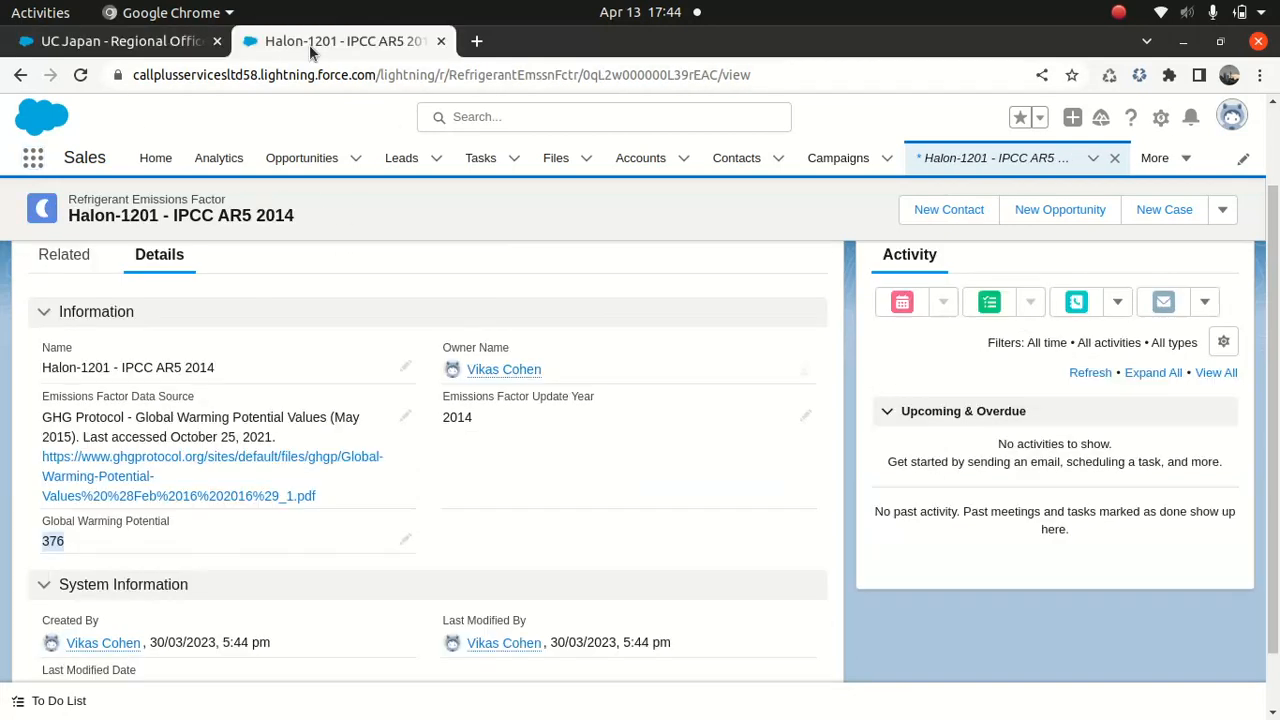
pyautogui.click(33, 158)
pyautogui.write('electri')
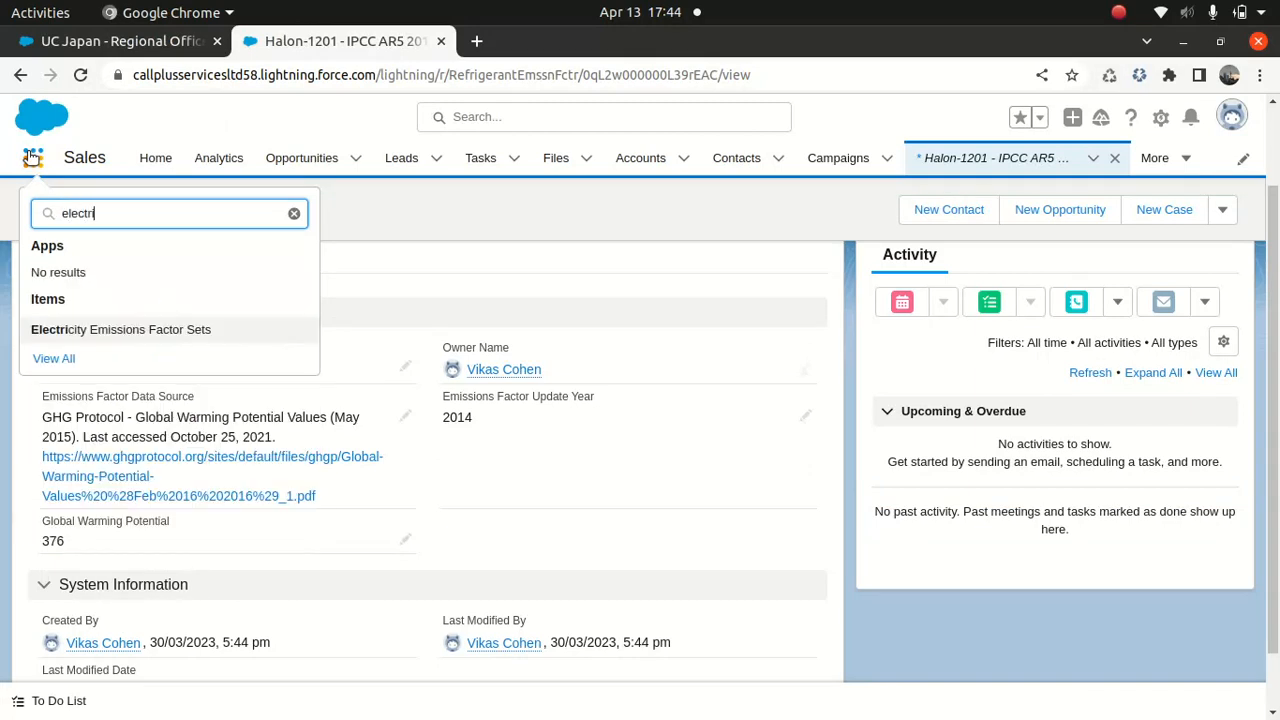
pyautogui.click(113, 328)
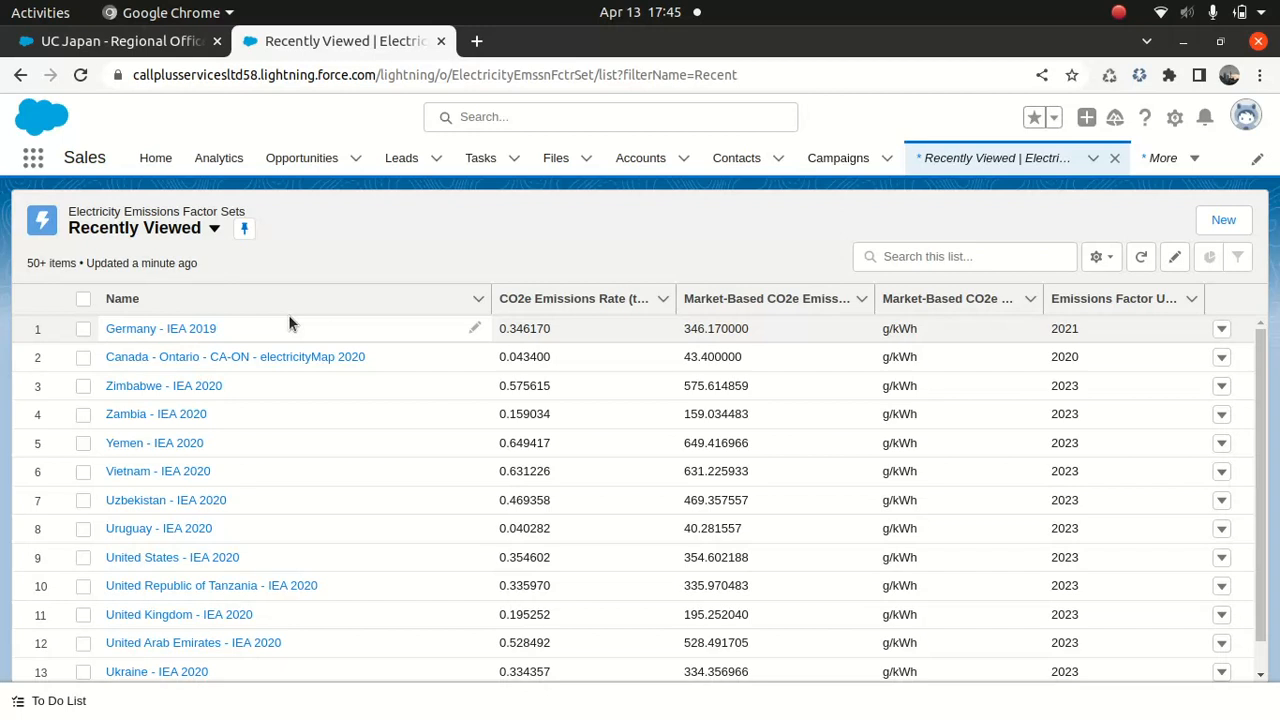
# - Open the Germany - IEA 2019 set and examine its data source plus its location-based and market-based emissions factors
pyautogui.moveTo(150, 329); pyautogui.dragTo(158, 333)
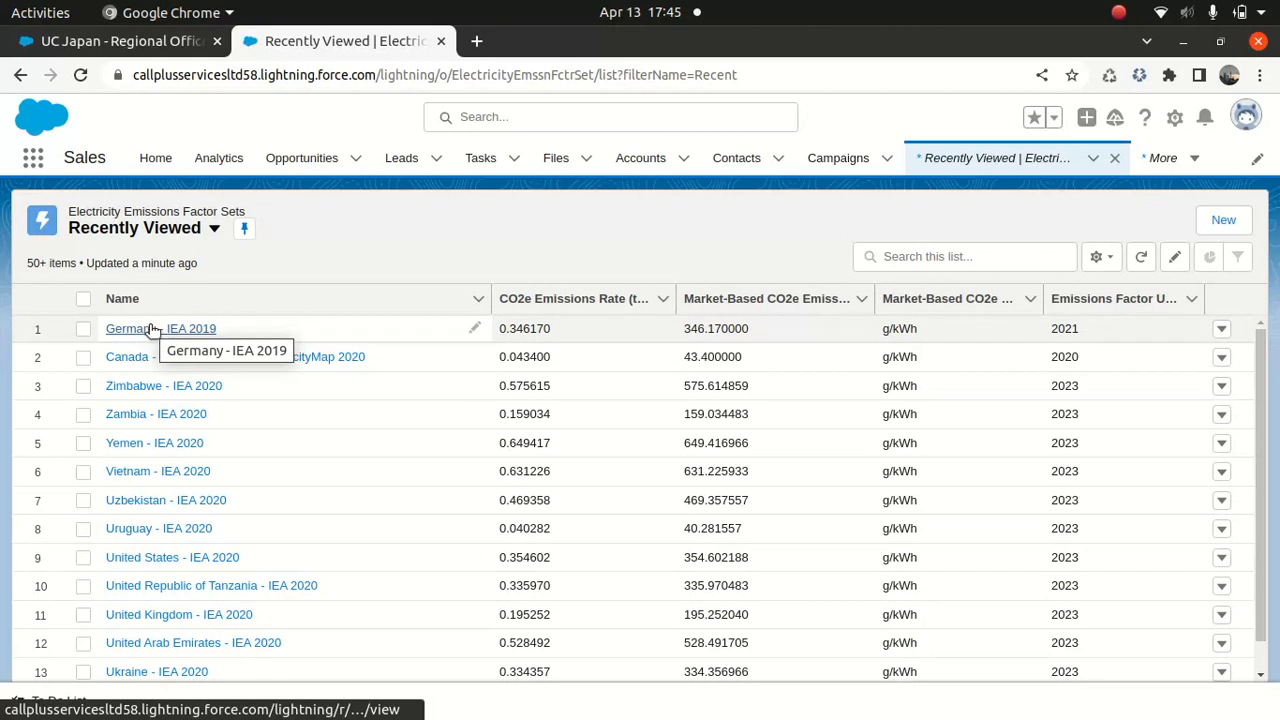
pyautogui.click(150, 329)
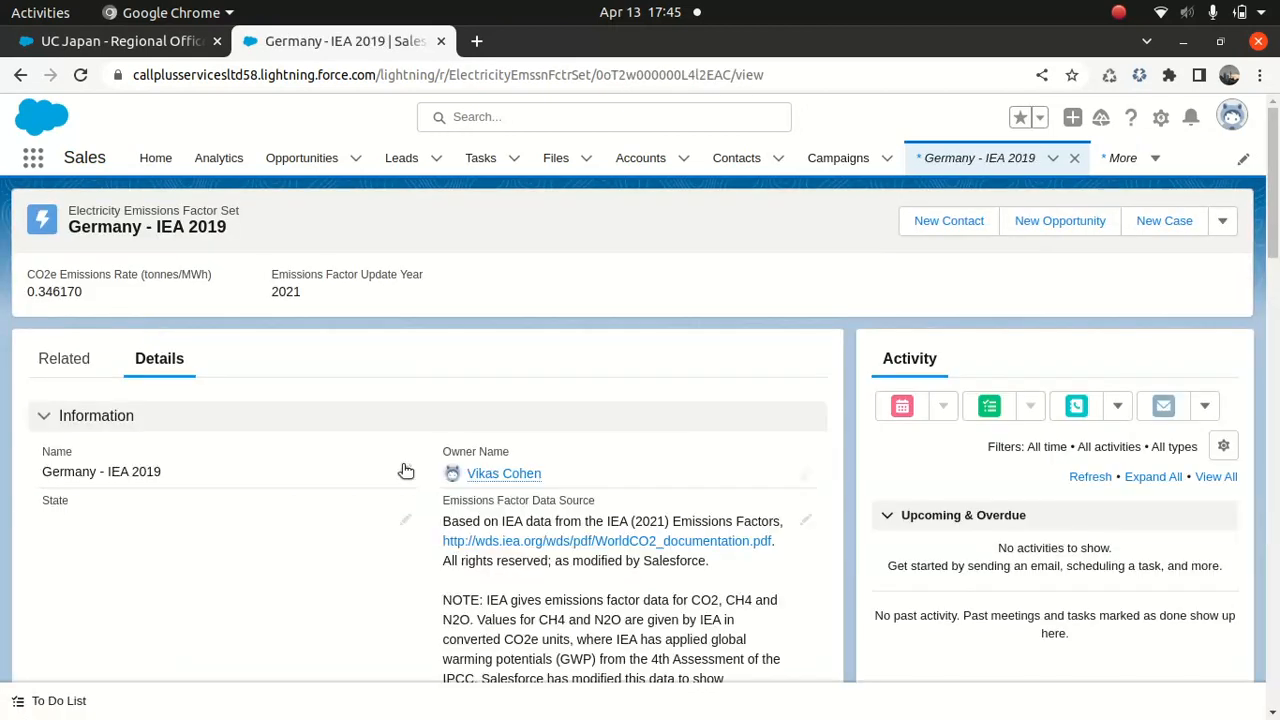
pyautogui.moveTo(1273, 242); pyautogui.dragTo(1272, 256)
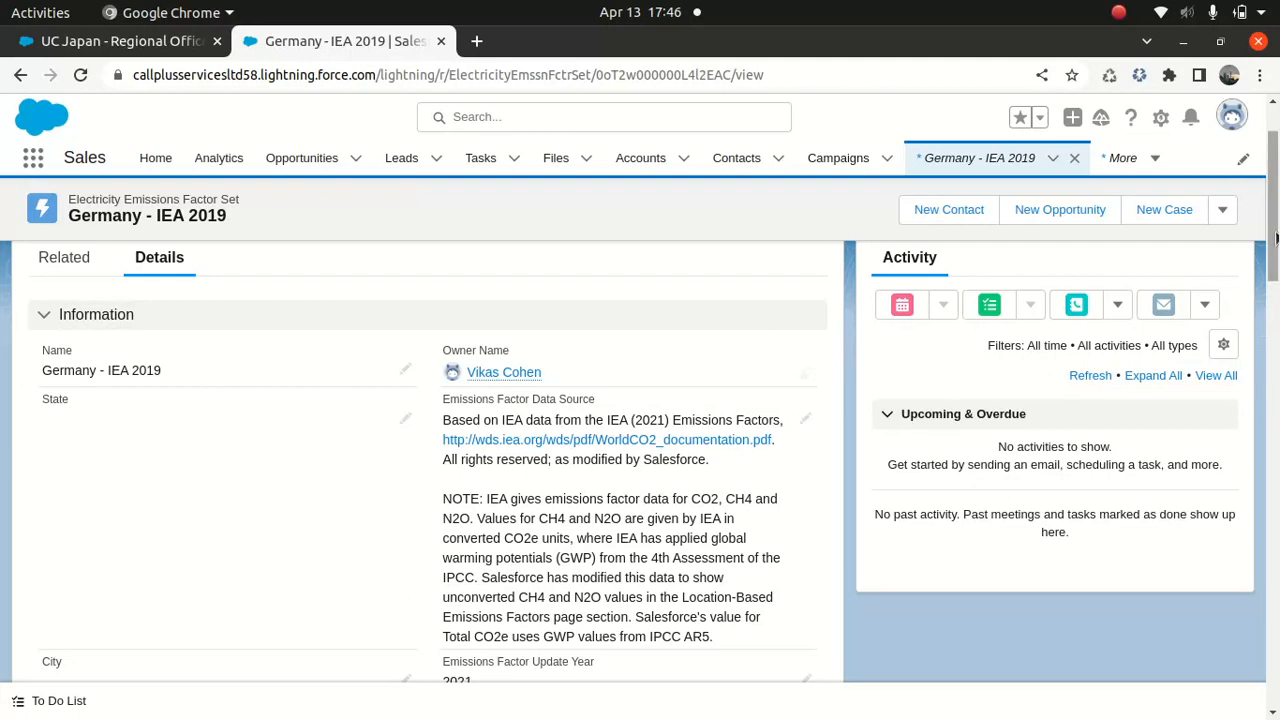
pyautogui.moveTo(1275, 240); pyautogui.dragTo(1276, 287)
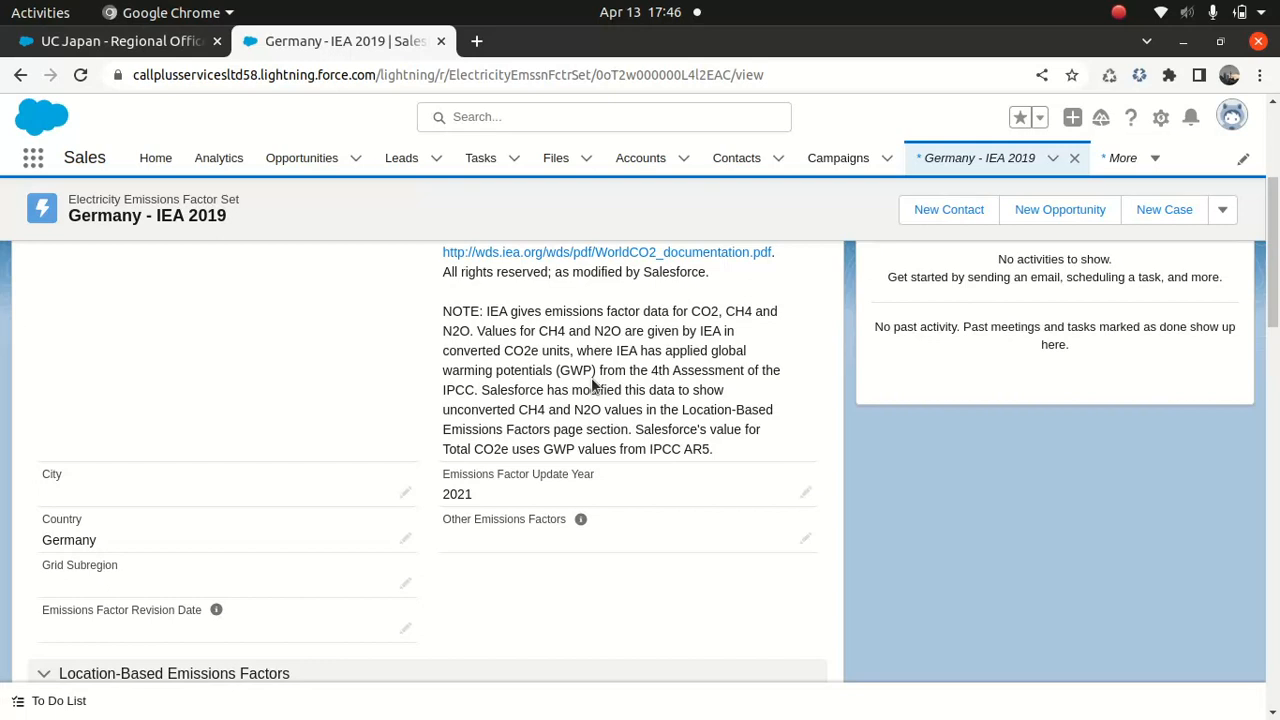
pyautogui.moveTo(1272, 257); pyautogui.dragTo(1270, 351)
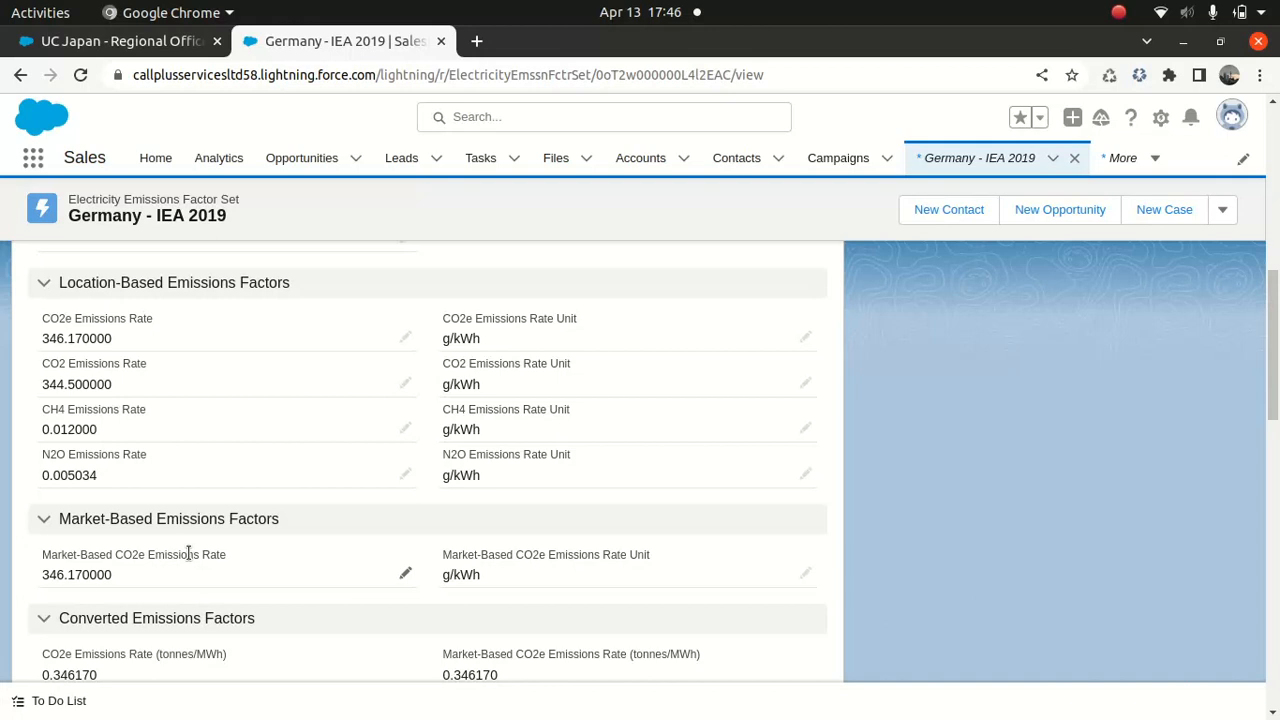
# - Check the UC Japan record's Other Emissions Factors field, and view the Other Emissions Factor Sets list in the second browser tab before closing it
pyautogui.click(128, 42)
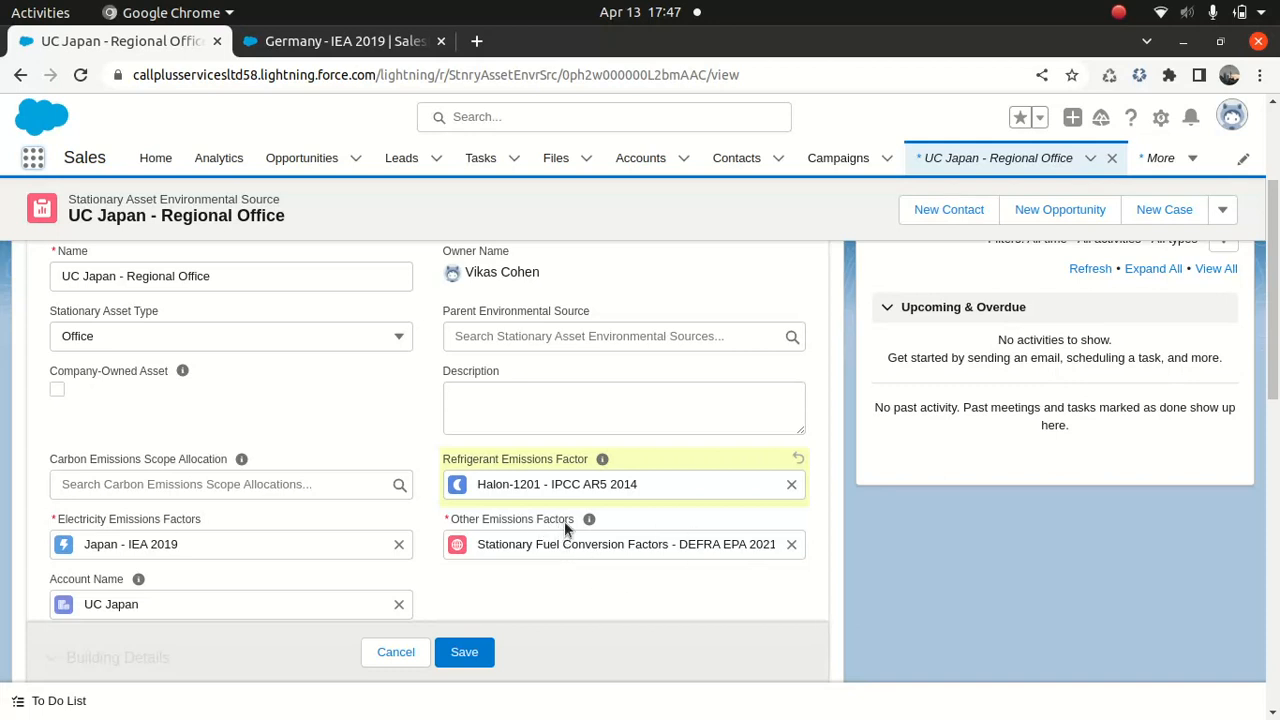
pyautogui.click(322, 43)
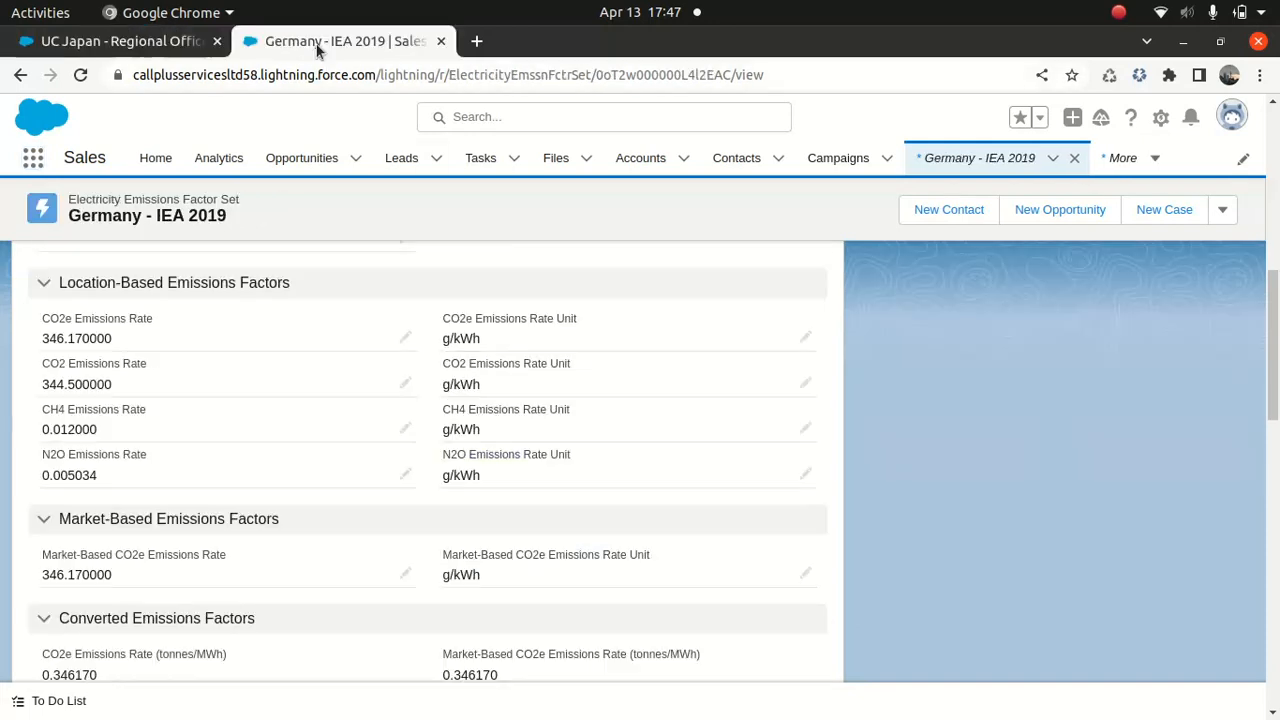
pyautogui.click(33, 160)
pyautogui.write('other')
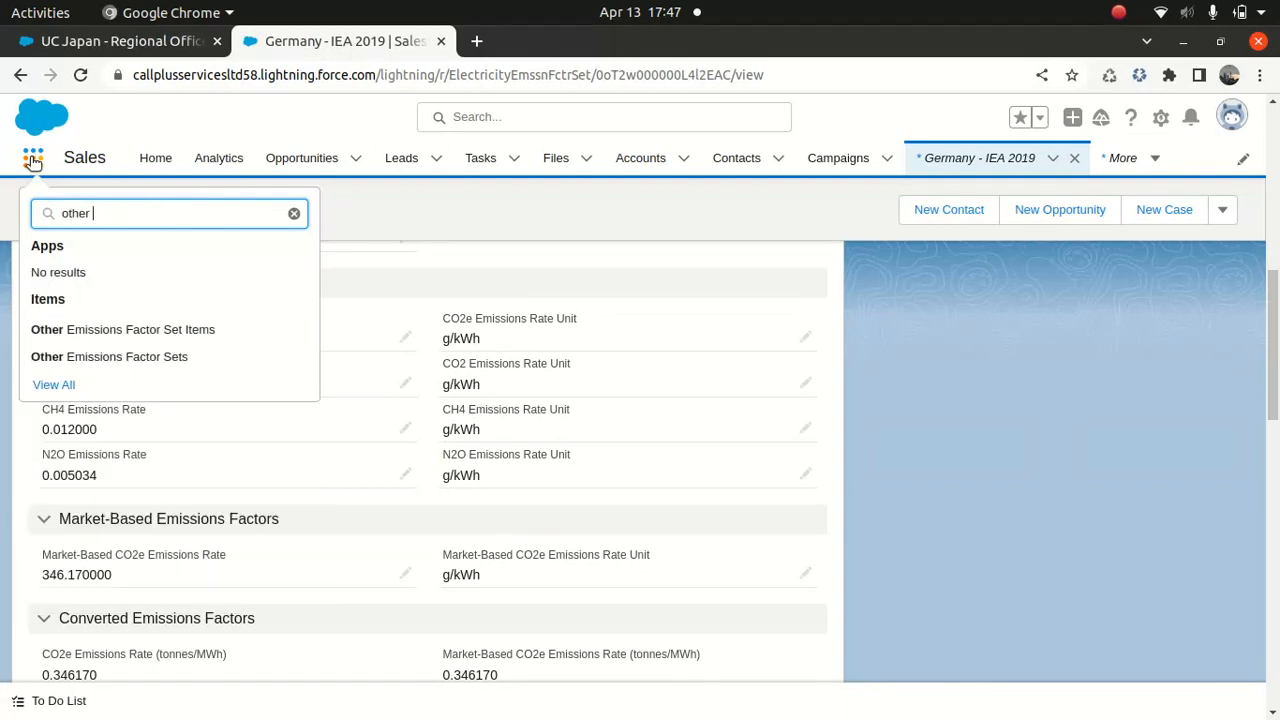
pyautogui.click(166, 352)
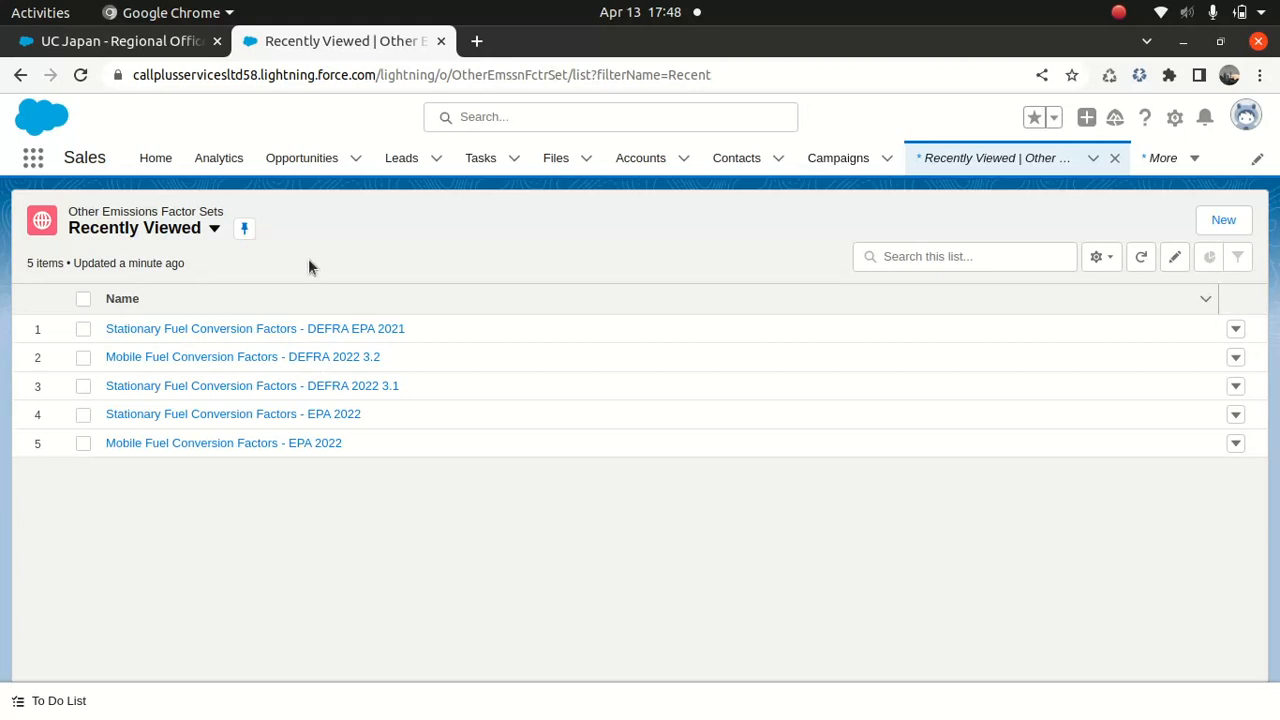
pyautogui.click(440, 41)
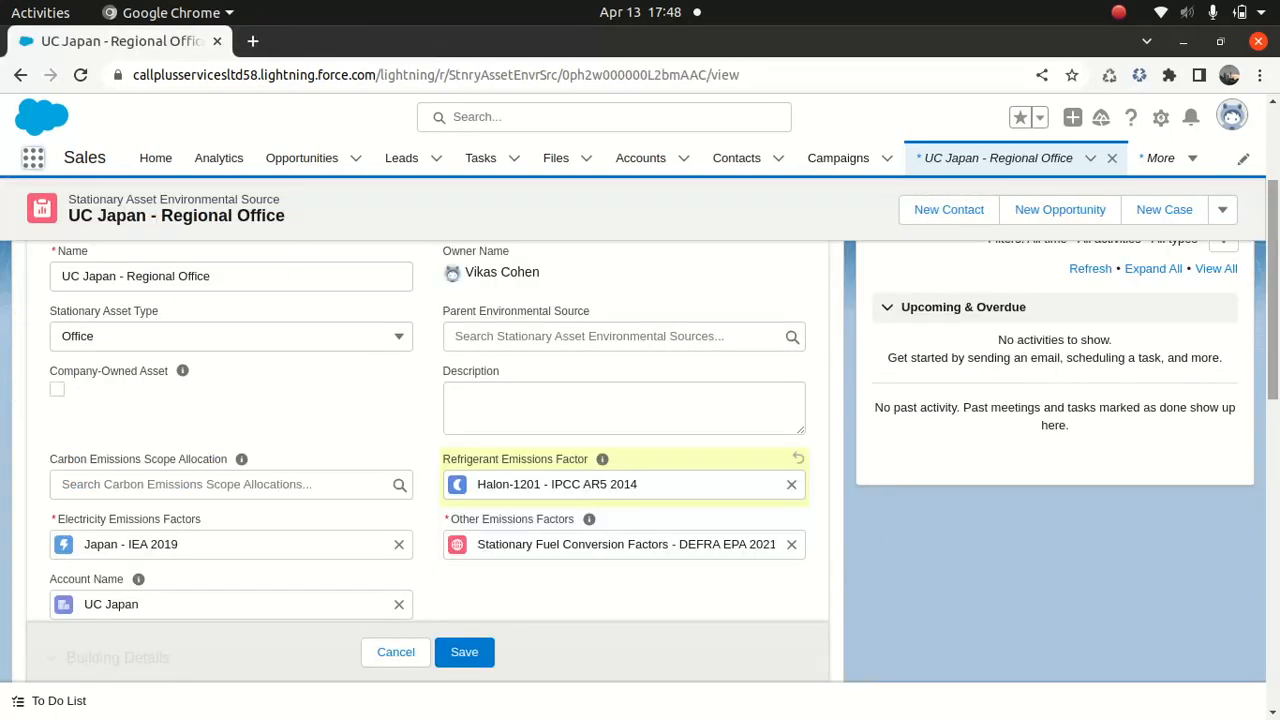
# - Review the UC Japan record's building details, address and region information, and system information, and discard the unsaved edits
pyautogui.scroll(-4, 425, 594)
pyautogui.scroll(1, 425, 594)
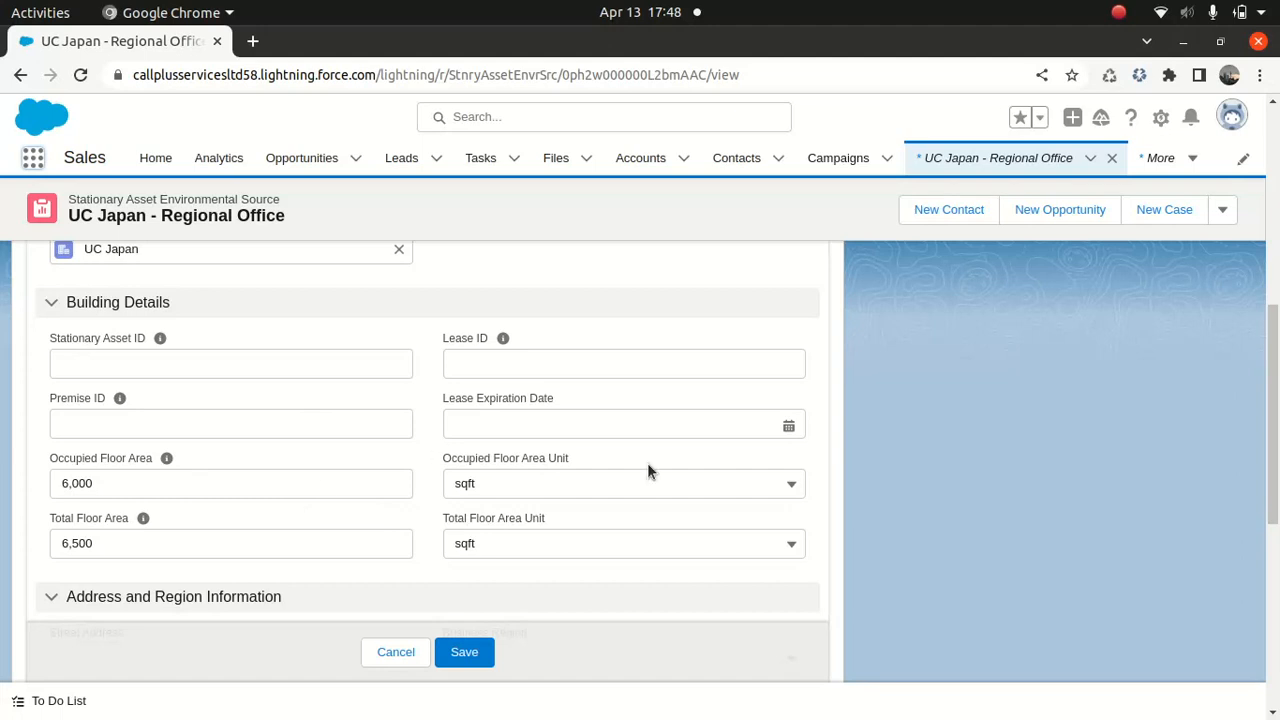
pyautogui.scroll(-3, 1275, 433)
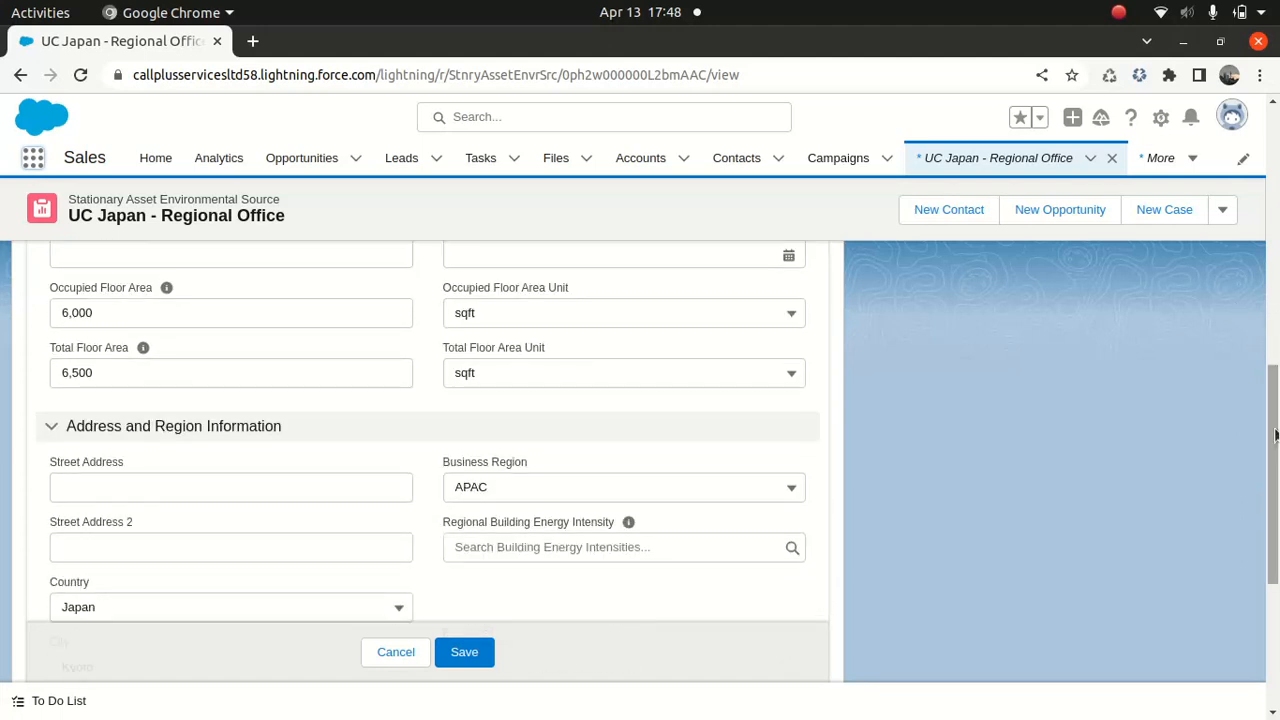
pyautogui.moveTo(1275, 433); pyautogui.dragTo(1278, 541)
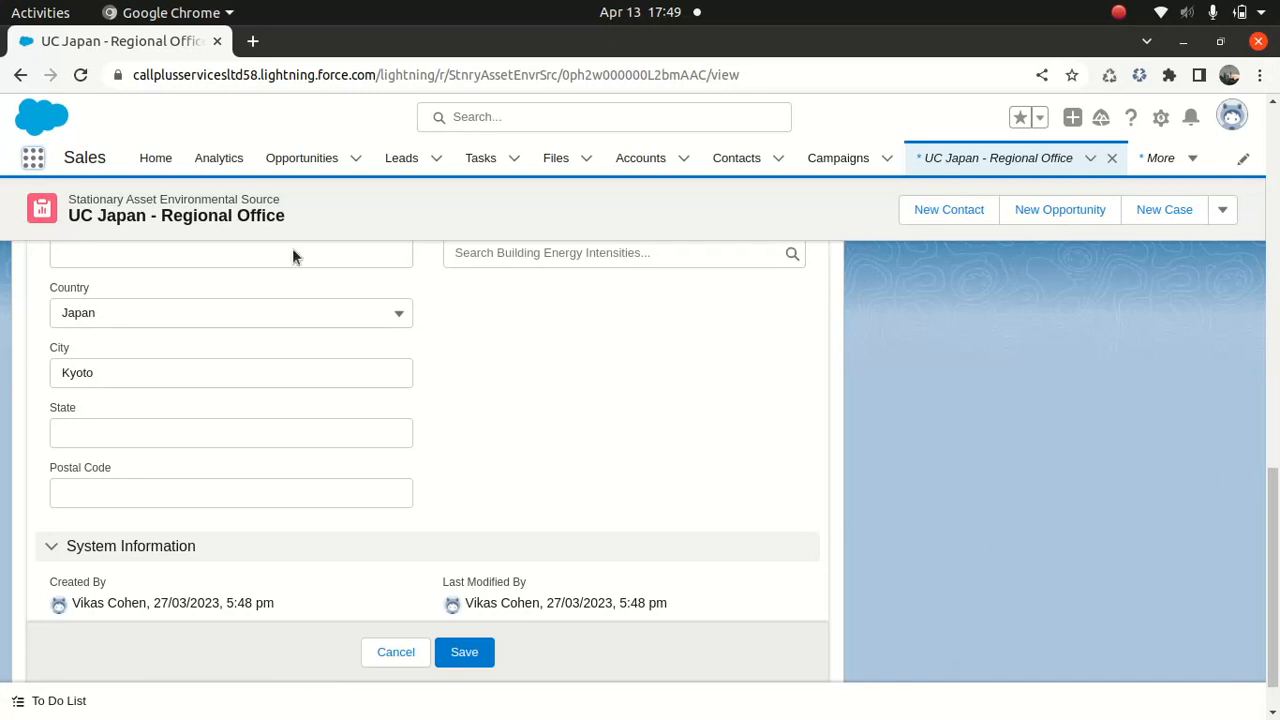
pyautogui.click(409, 655)
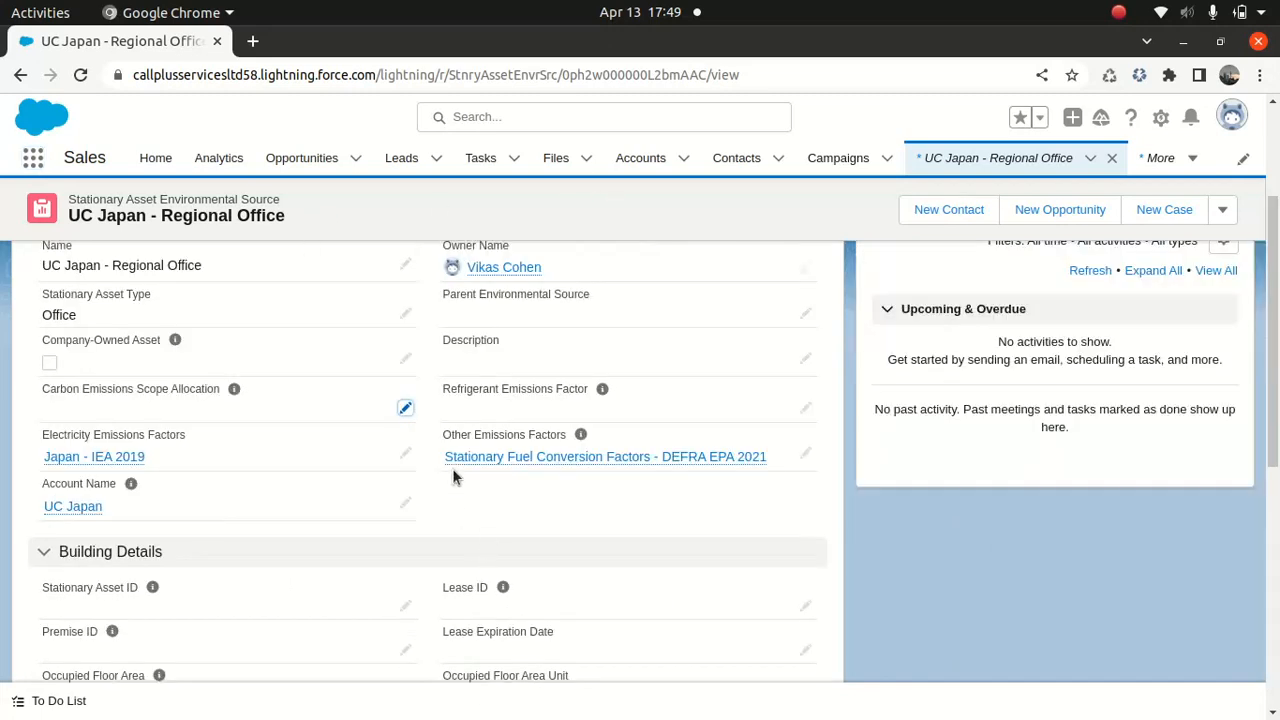
# - Open the 2019 Jan 1 - Dec 31 Cooling record from the Stationary Asset Energy Uses related to UC Japan - Regional Office
pyautogui.scroll(3, 1266, 378)
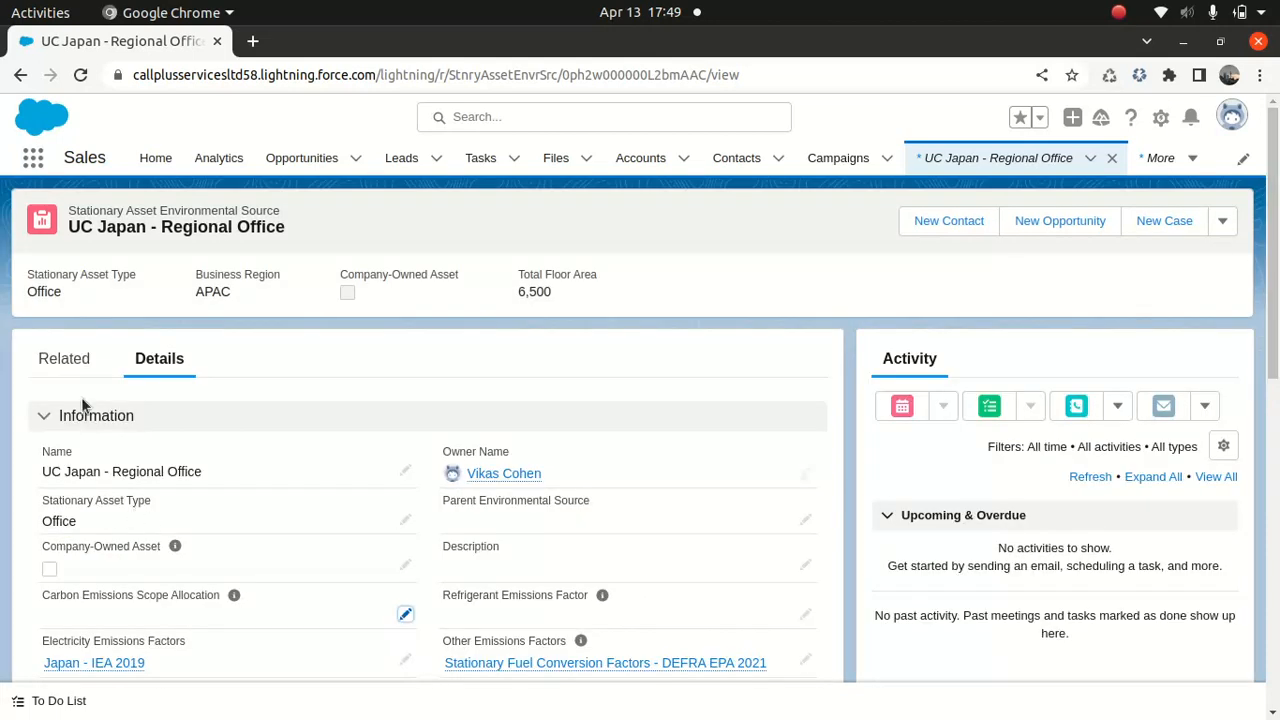
pyautogui.click(66, 362)
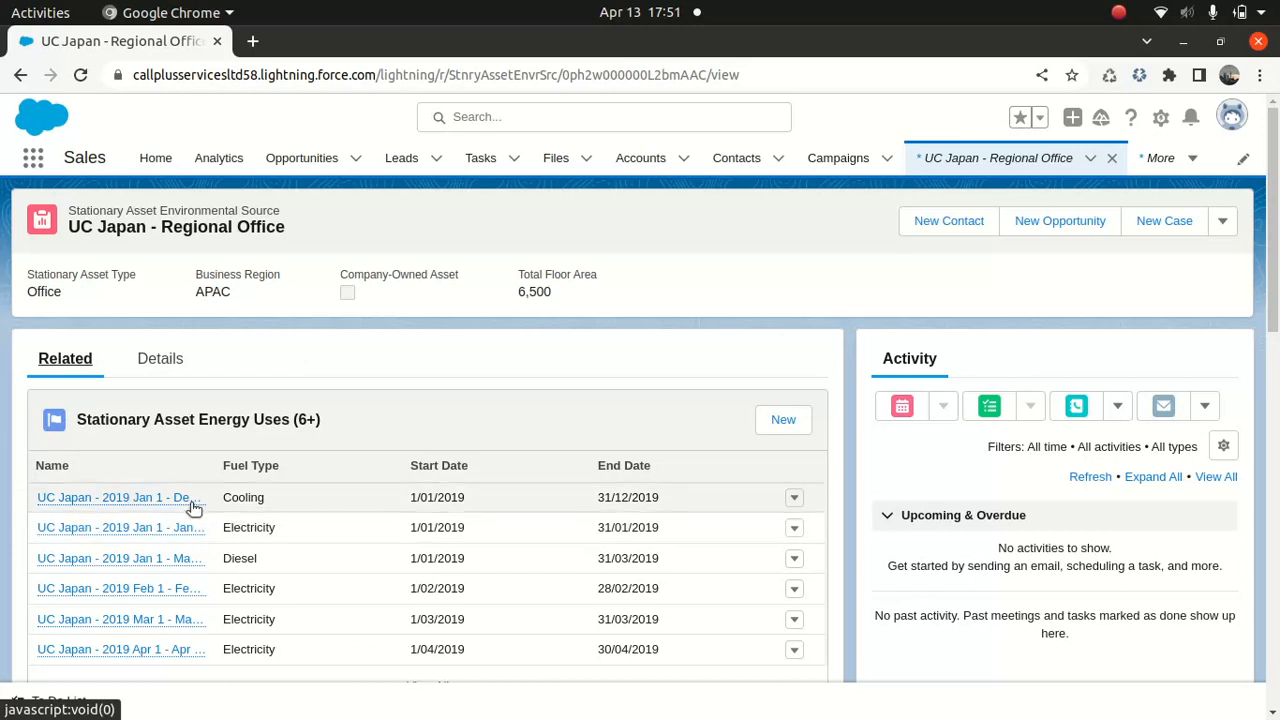
pyautogui.click(122, 507)
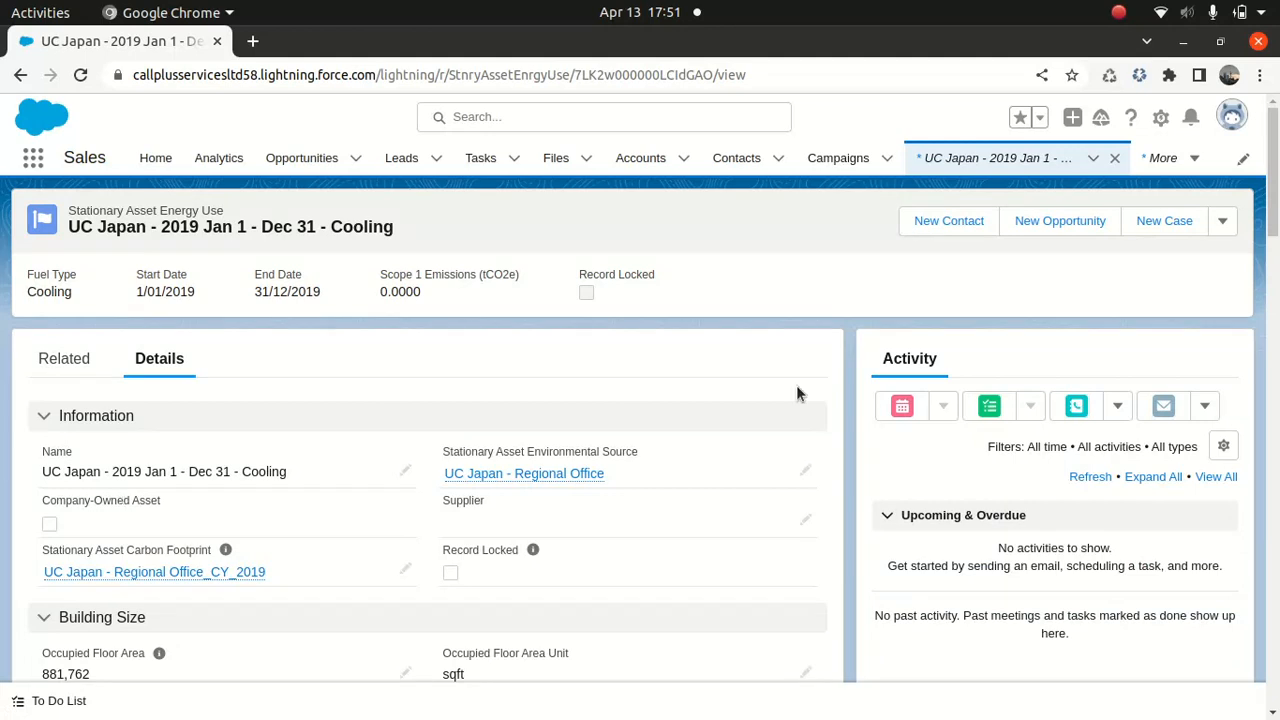
# - Examine the Cooling record's report period, energy consumption, emission factor details including a preview of the refrigerant factor, and greenhouse gas emissions results
pyautogui.moveTo(1270, 170); pyautogui.dragTo(1273, 292)
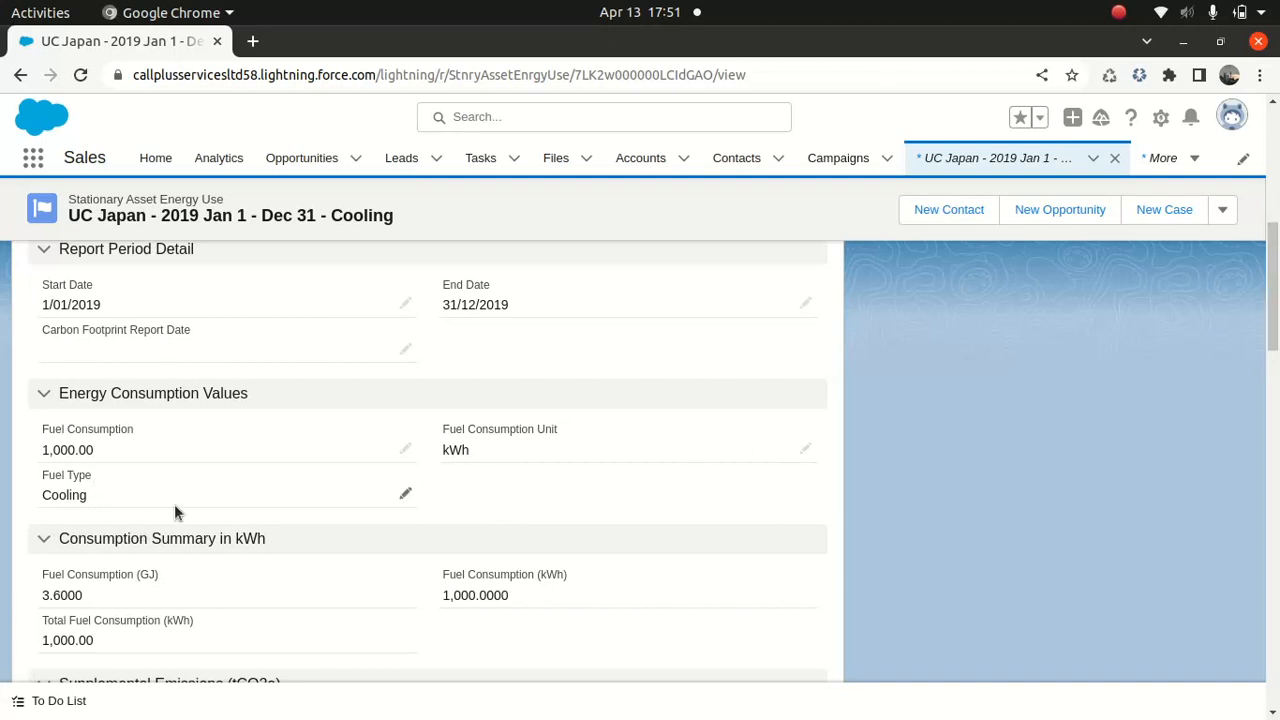
pyautogui.scroll(-3, 1272, 300)
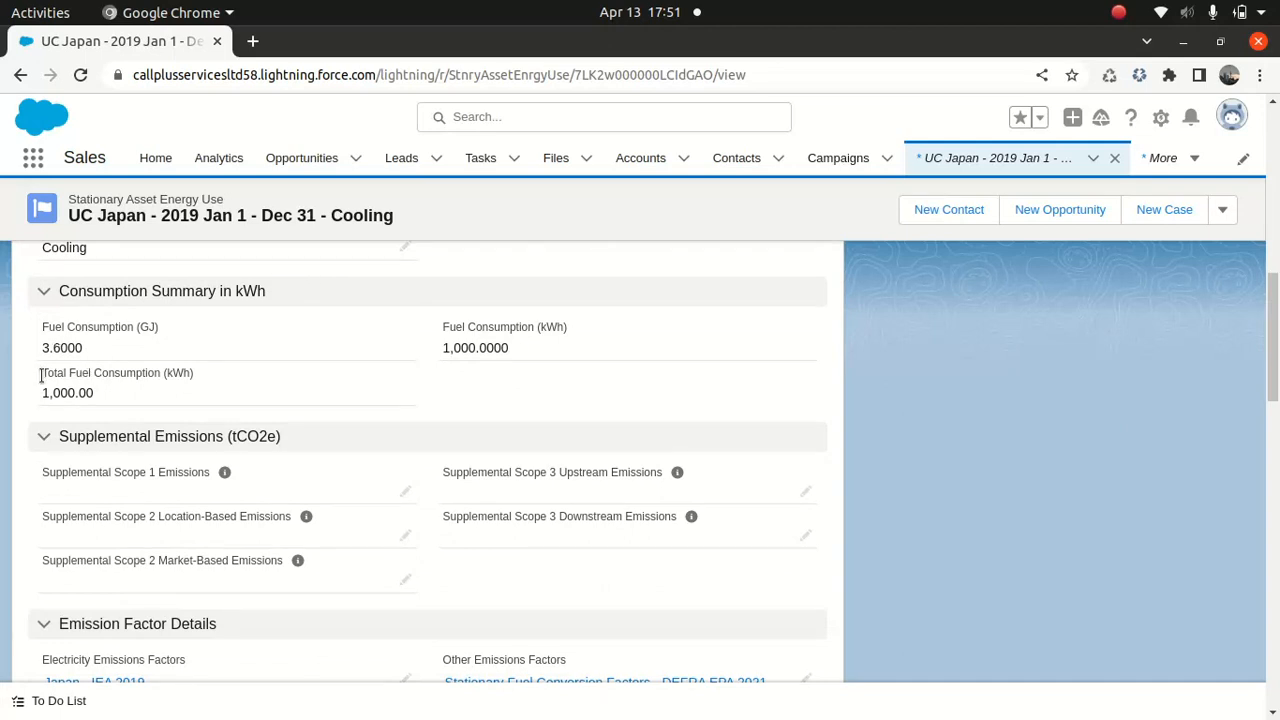
pyautogui.scroll(-3, 1050, 420)
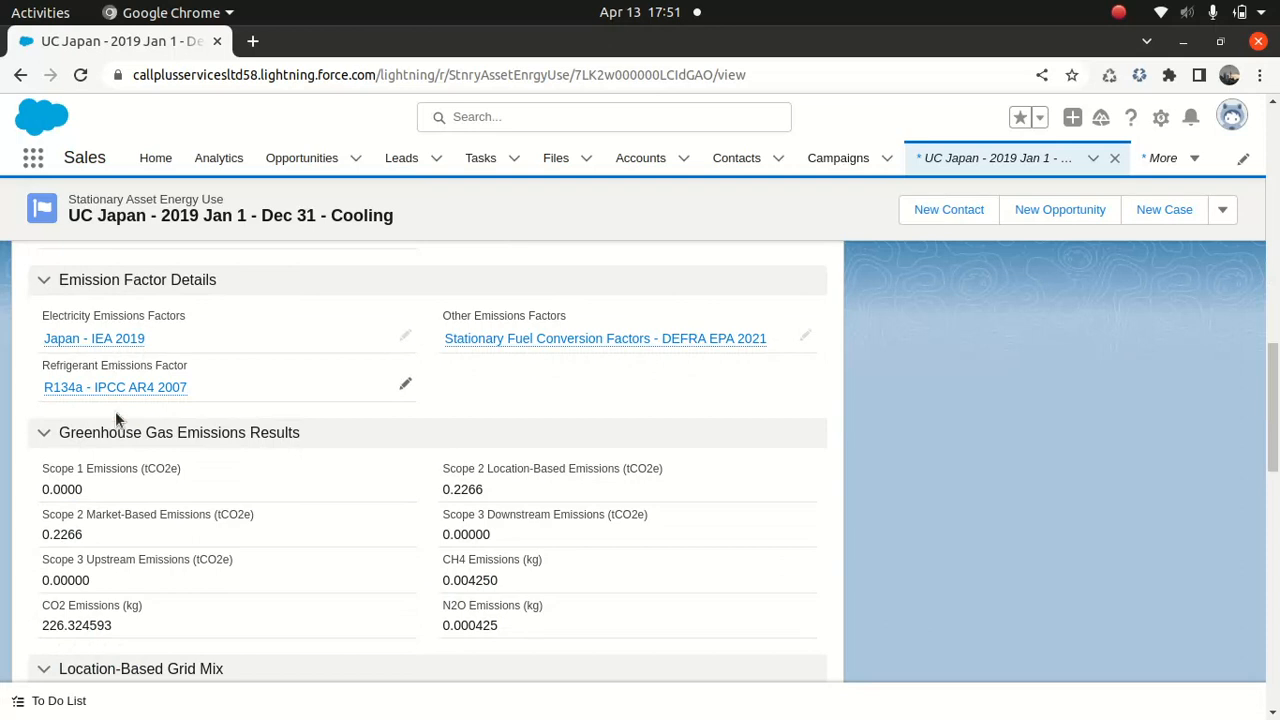
pyautogui.moveTo(177, 388)
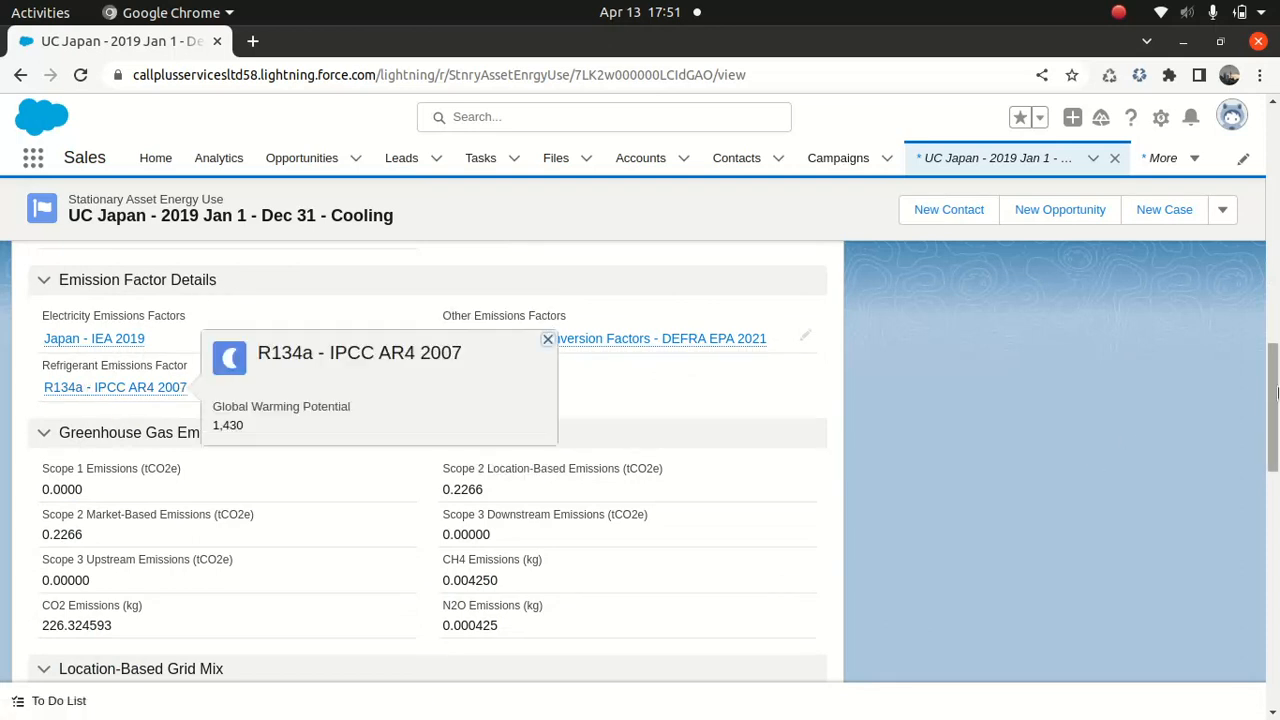
pyautogui.scroll(-1, 207, 505)
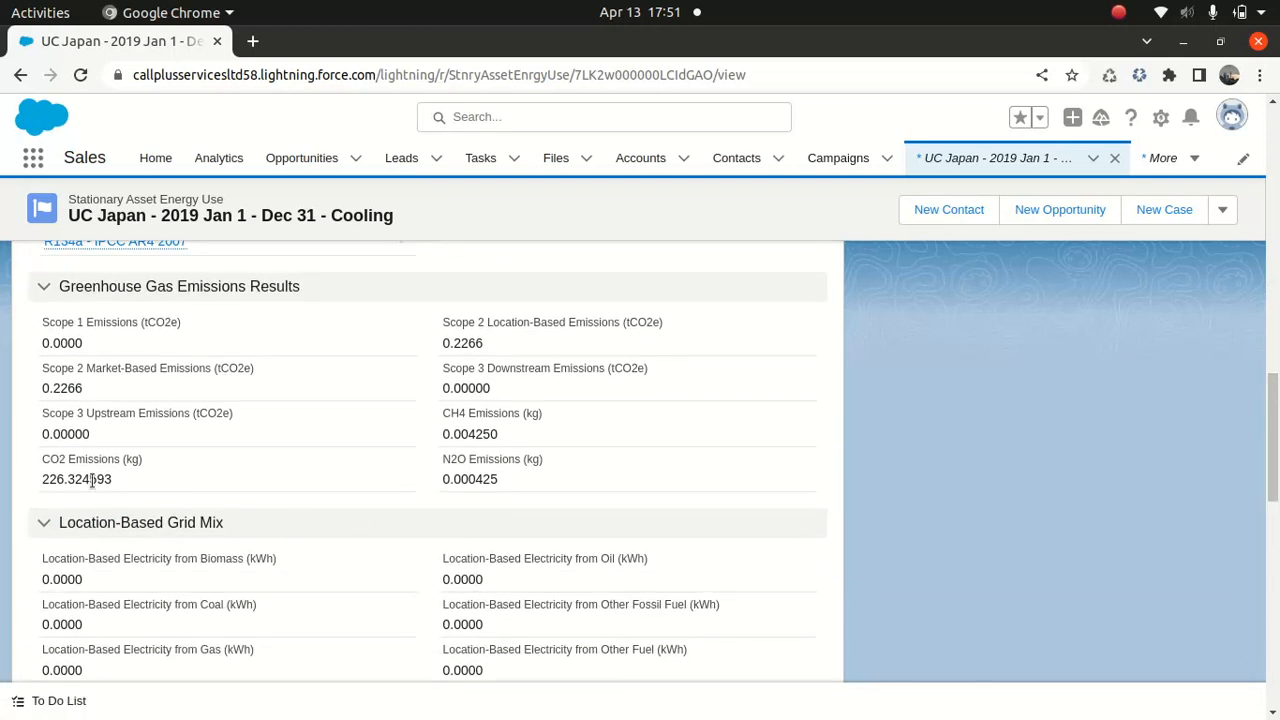
pyautogui.moveTo(1272, 420)
pyautogui.mouseDown()
pyautogui.moveTo(1246, 640)
pyautogui.moveTo(1277, 414)
pyautogui.mouseUp()
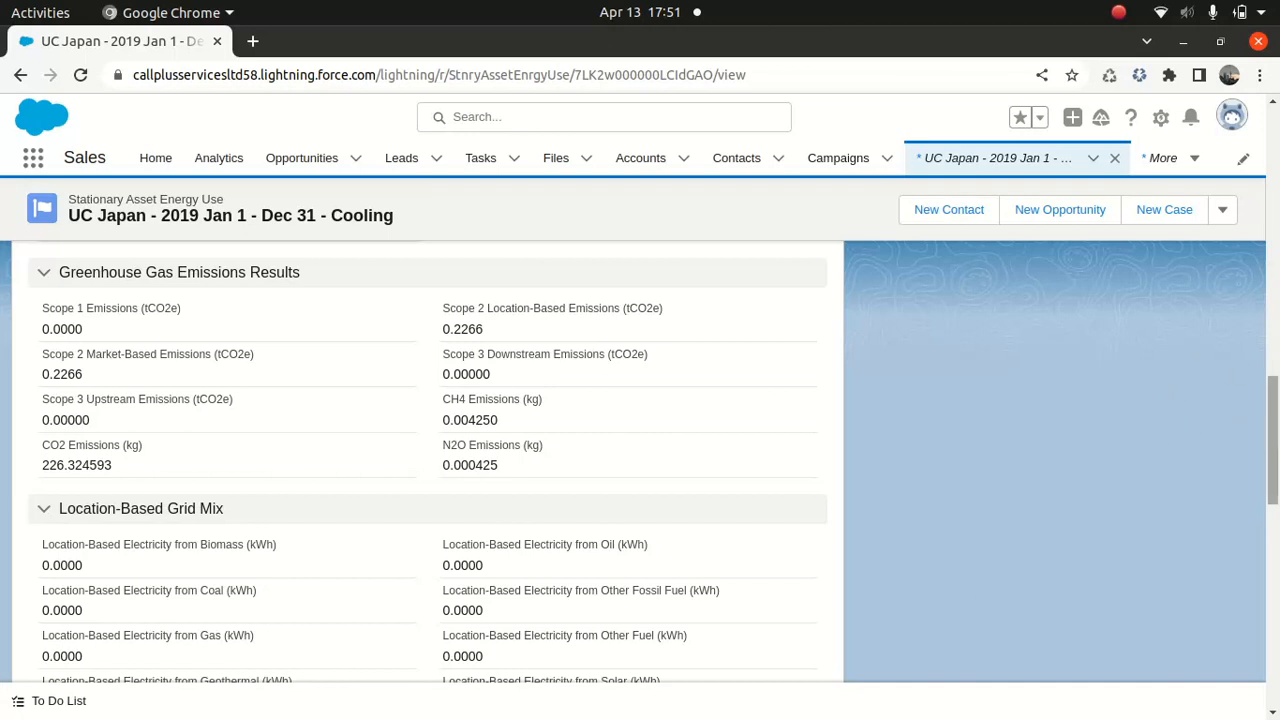
pyautogui.moveTo(1274, 428); pyautogui.dragTo(1240, 411)
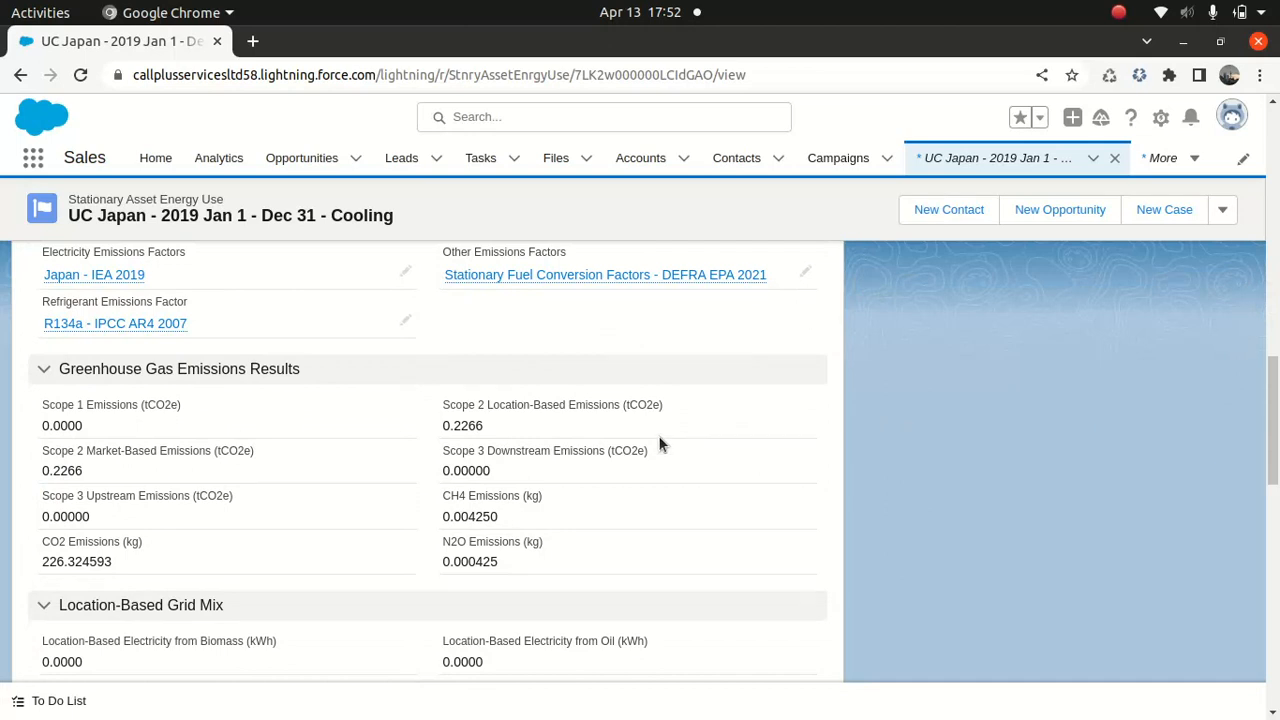